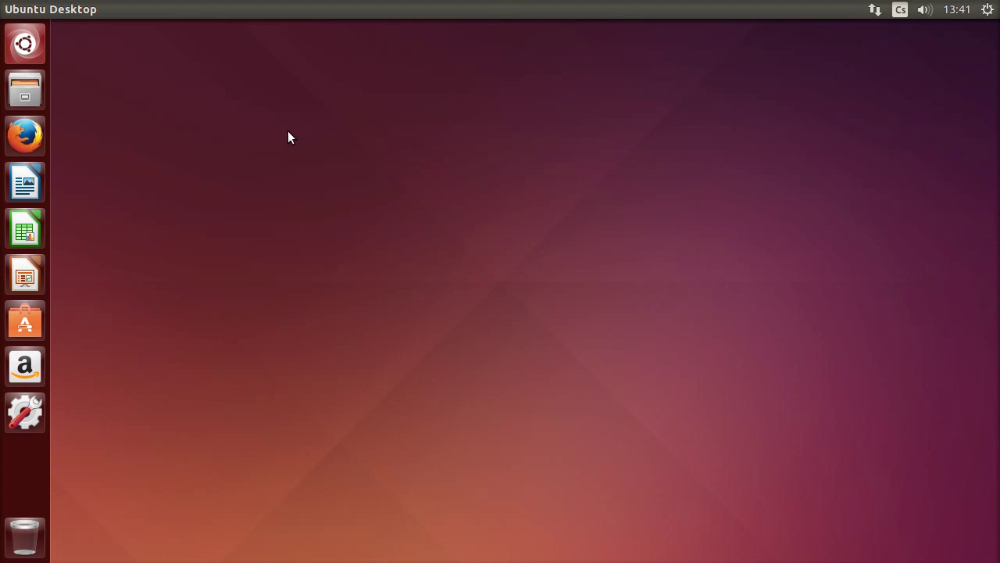
Step: Open a new Terminal window with Ctrl+Alt+T
{"action": "key", "text": "ctrl+alt+t"}
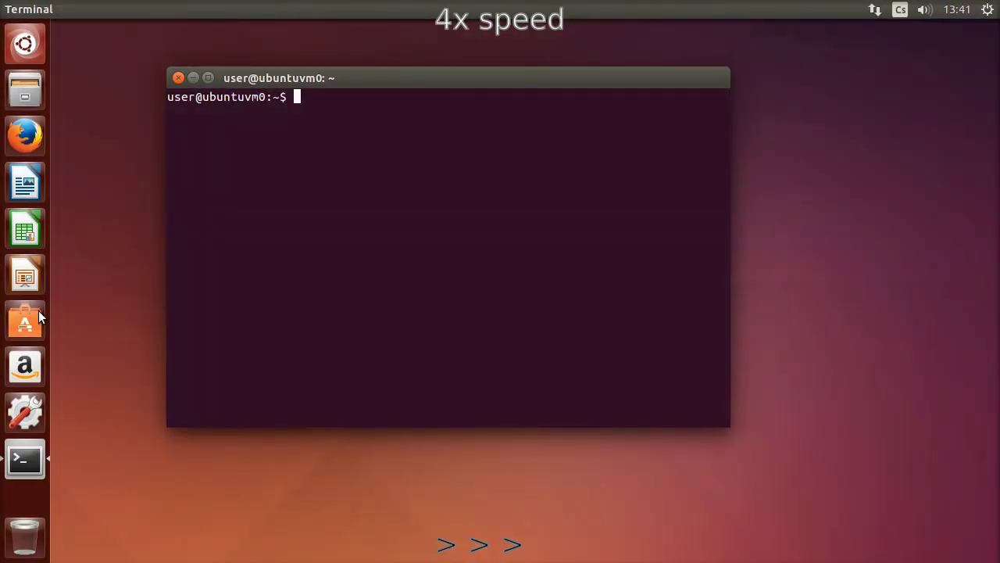
Step: Install unity-tweak-tool and compizconfig-settings-manager with apt-get, confirming with y
{"action": "left_click_drag", "start_coordinate": [368, 78], "coordinate": [402, 91]}
{"action": "type", "text": "sudo apt-get install unity-tw"}
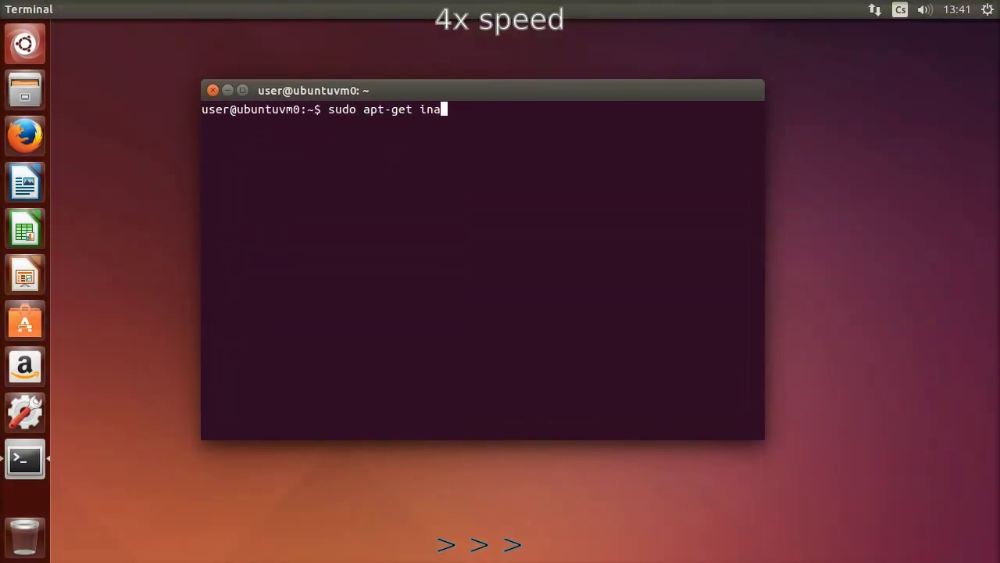
{"action": "type", "text": "eak-tool compizconfig-settings-manager"}
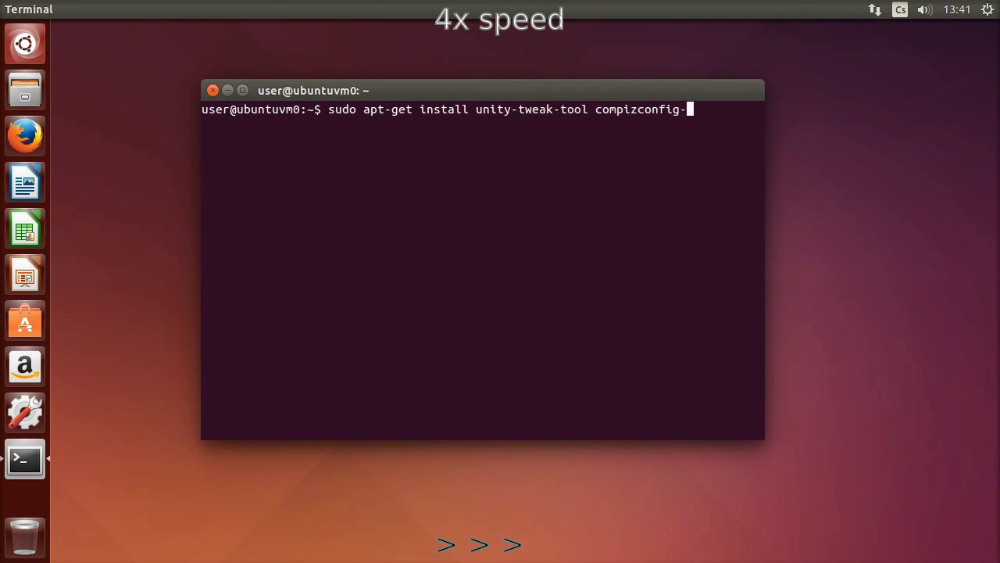
{"action": "key", "text": "Return"}
{"action": "key", "text": "Return"}
{"action": "type", "text": "y"}
{"action": "key", "text": "Return"}
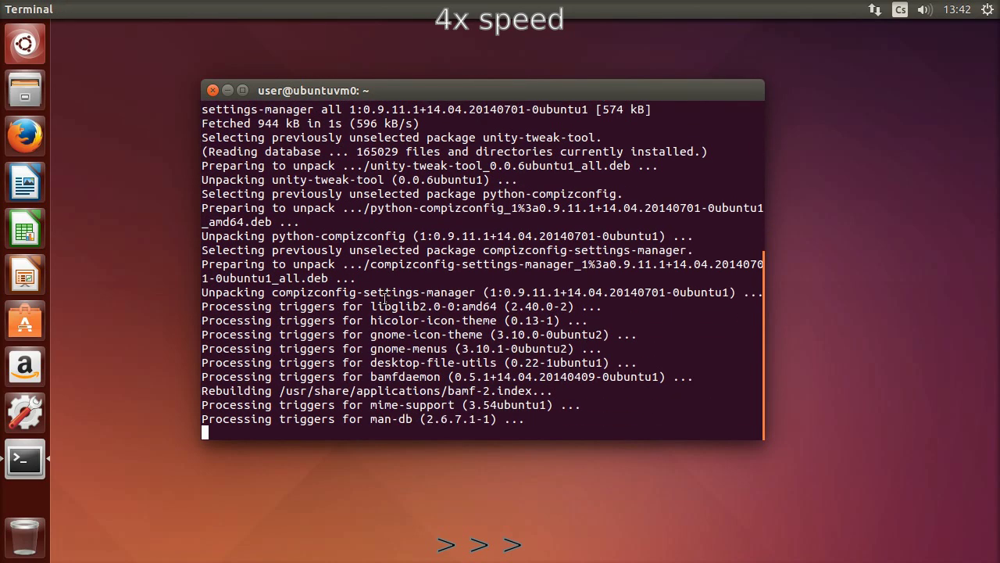
Step: Launch CompizConfig Settings Manager from the Dash and dismiss its caution warning permanently
{"action": "left_click", "coordinate": [21, 45]}
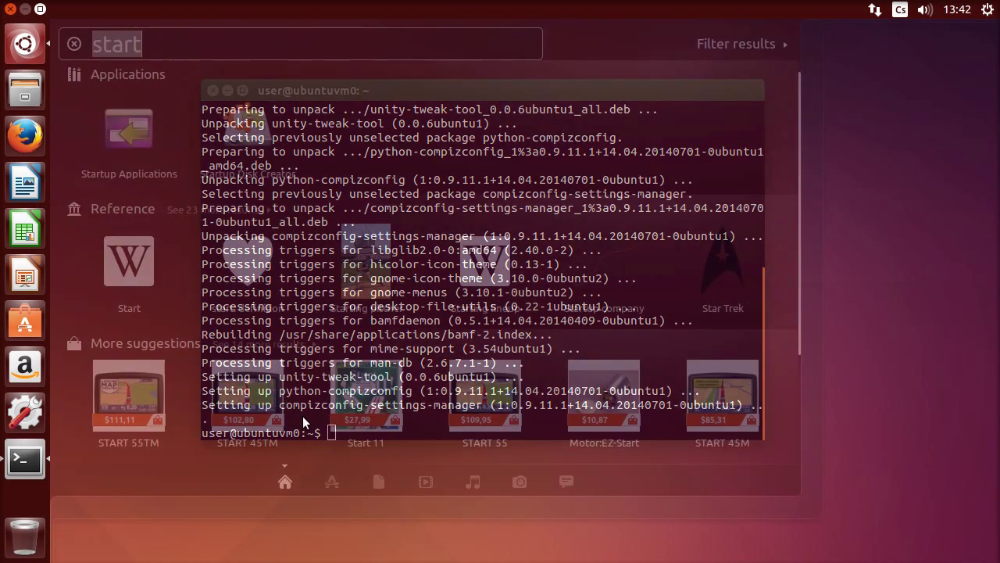
{"action": "left_click", "coordinate": [332, 481]}
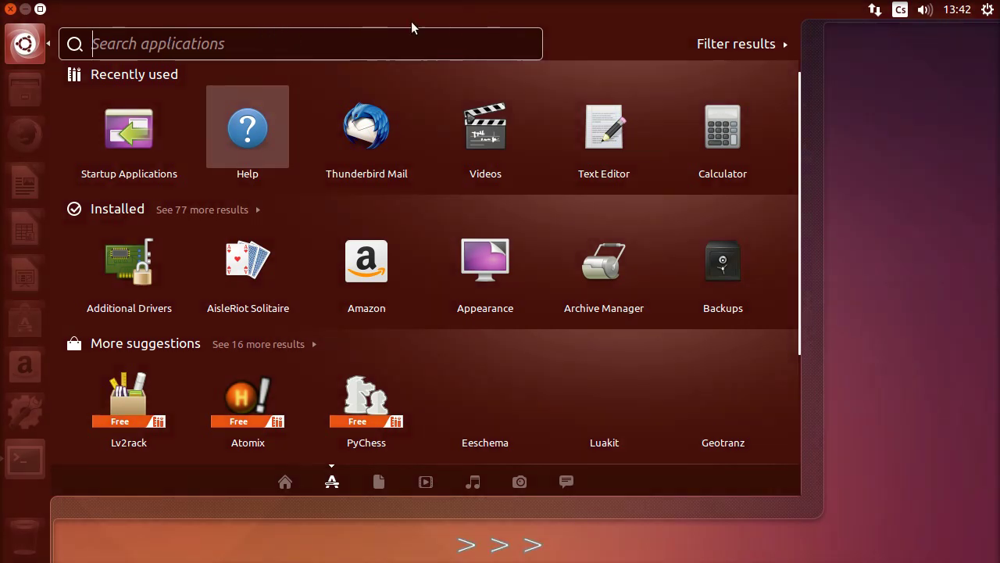
{"action": "type", "text": "compiz"}
{"action": "left_click", "coordinate": [148, 166]}
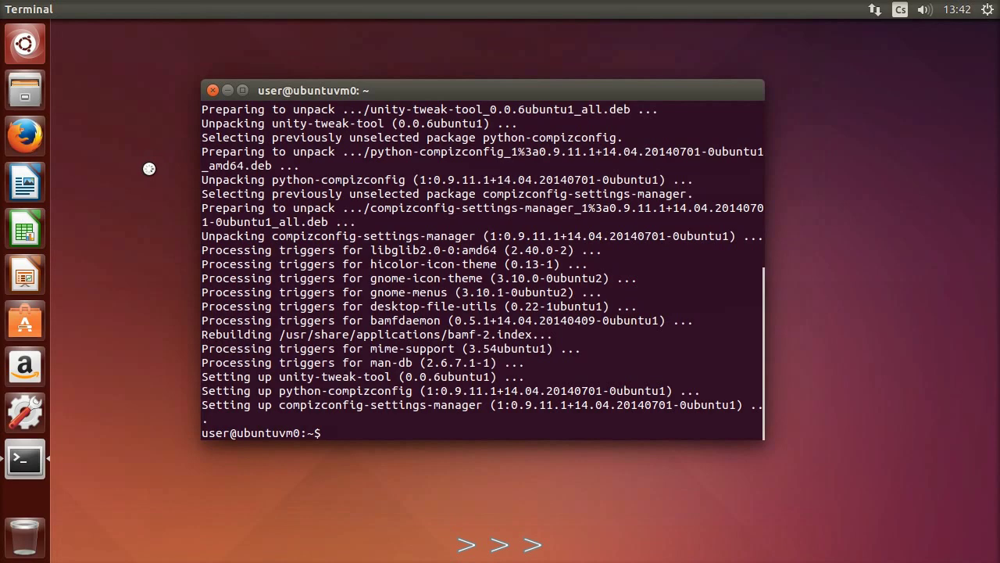
{"action": "left_click", "coordinate": [359, 337]}
{"action": "left_click", "coordinate": [600, 363]}
Step: Disable the Animations and Fading Windows effects, then close the settings manager
{"action": "scroll", "coordinate": [486, 365], "scroll_direction": "down", "scroll_amount": 3}
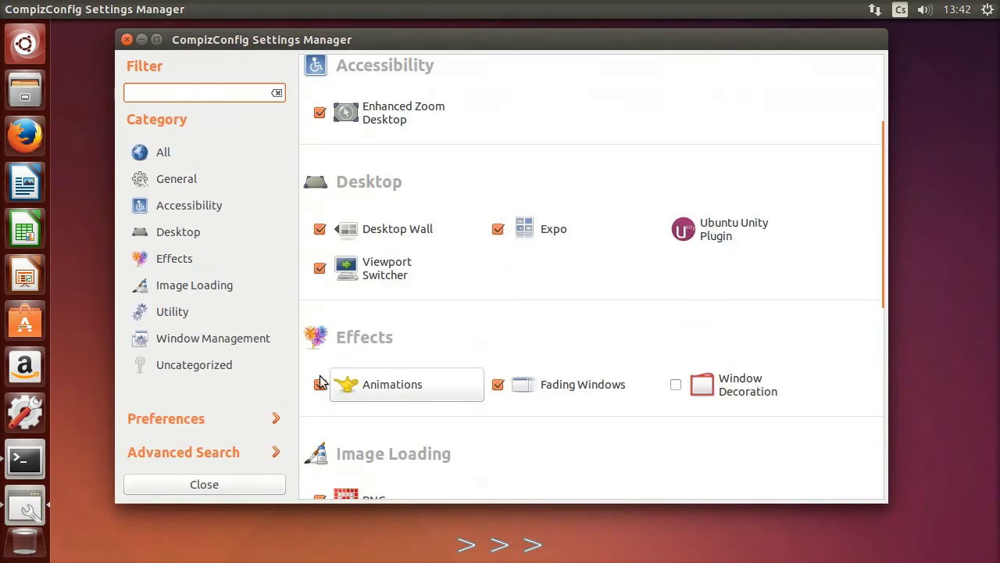
{"action": "left_click", "coordinate": [239, 257]}
{"action": "left_click", "coordinate": [320, 118]}
{"action": "left_click", "coordinate": [498, 118]}
{"action": "key", "text": "alt+F4"}
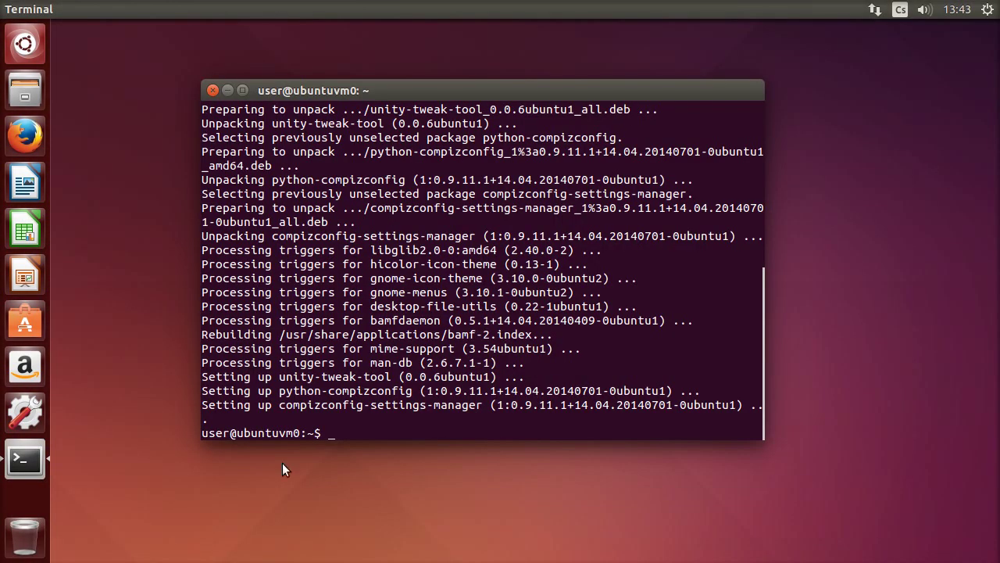
Step: Launch Unity Tweak Tool from a Dash search for 'unity'
{"action": "left_click", "coordinate": [24, 44]}
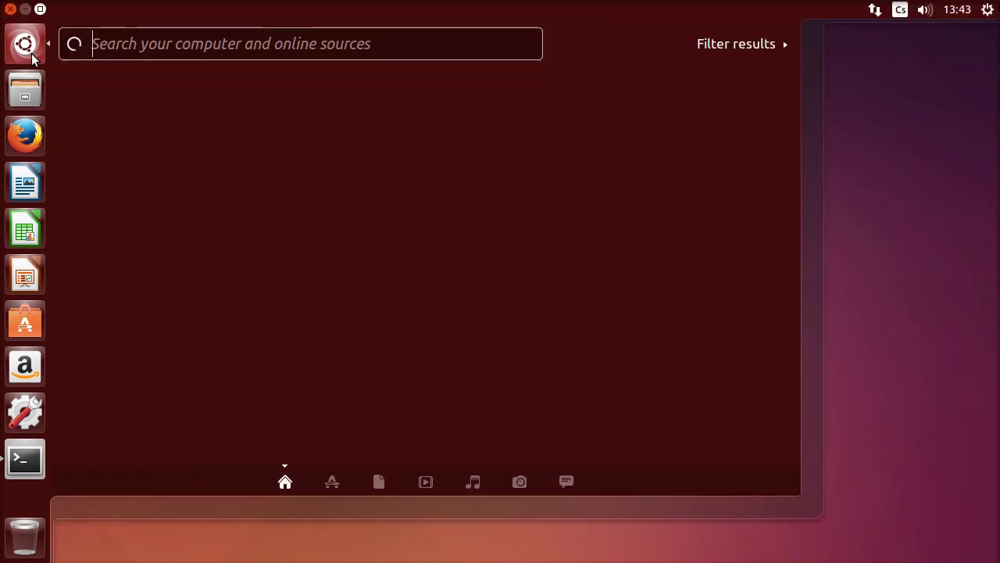
{"action": "type", "text": "un"}
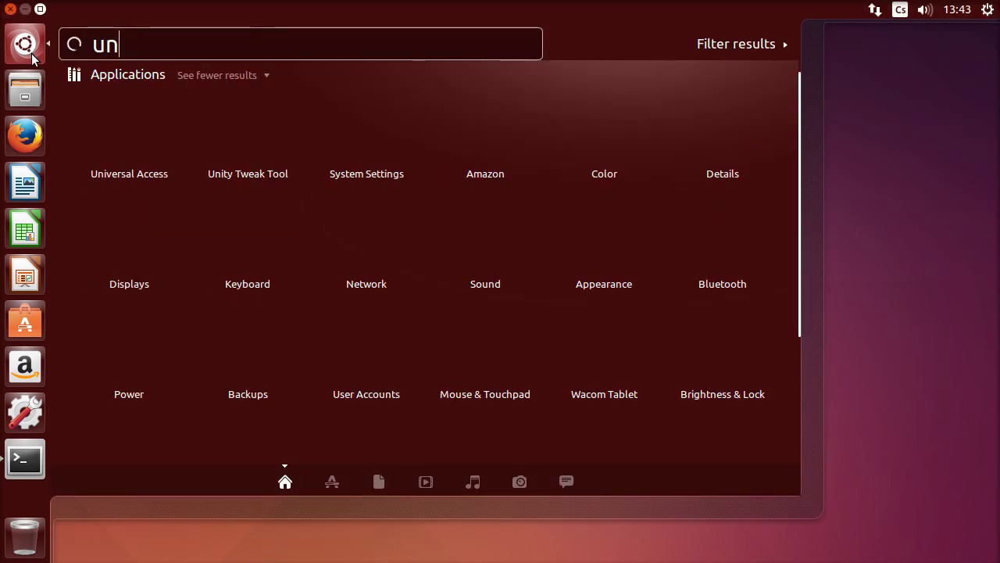
{"action": "type", "text": "ity"}
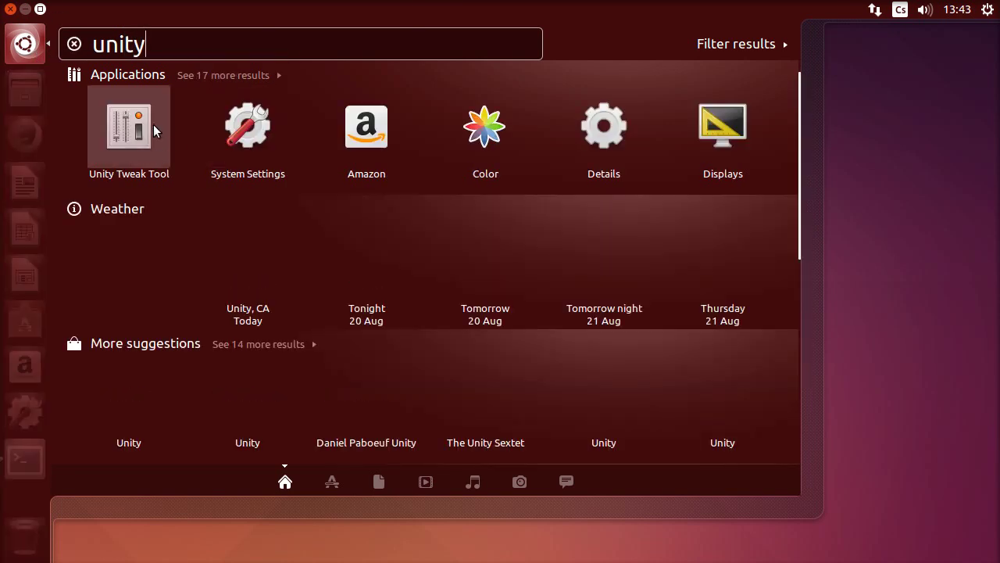
{"action": "left_click", "coordinate": [126, 129]}
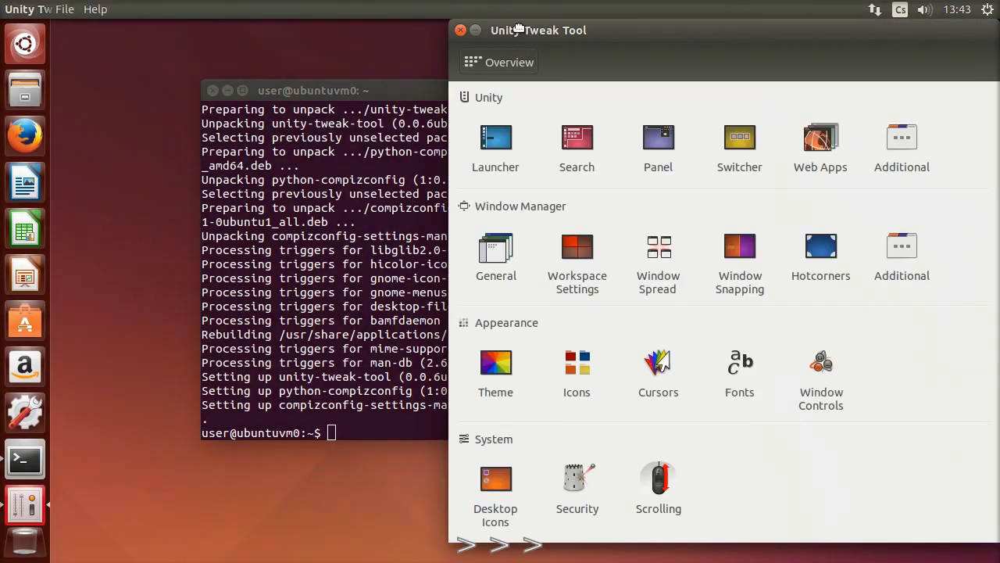
{"action": "left_click_drag", "start_coordinate": [519, 29], "coordinate": [424, 28]}
Step: In Search settings, turn Background blur off and uncheck Search online sources, then close
{"action": "left_click", "coordinate": [468, 147]}
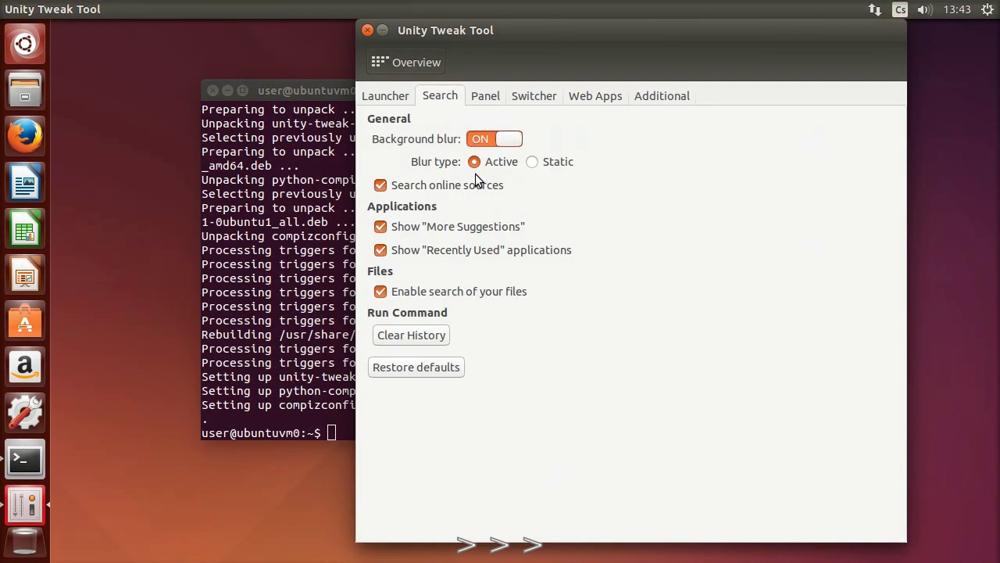
{"action": "left_click", "coordinate": [422, 63]}
{"action": "left_click", "coordinate": [493, 140]}
{"action": "left_click", "coordinate": [494, 138]}
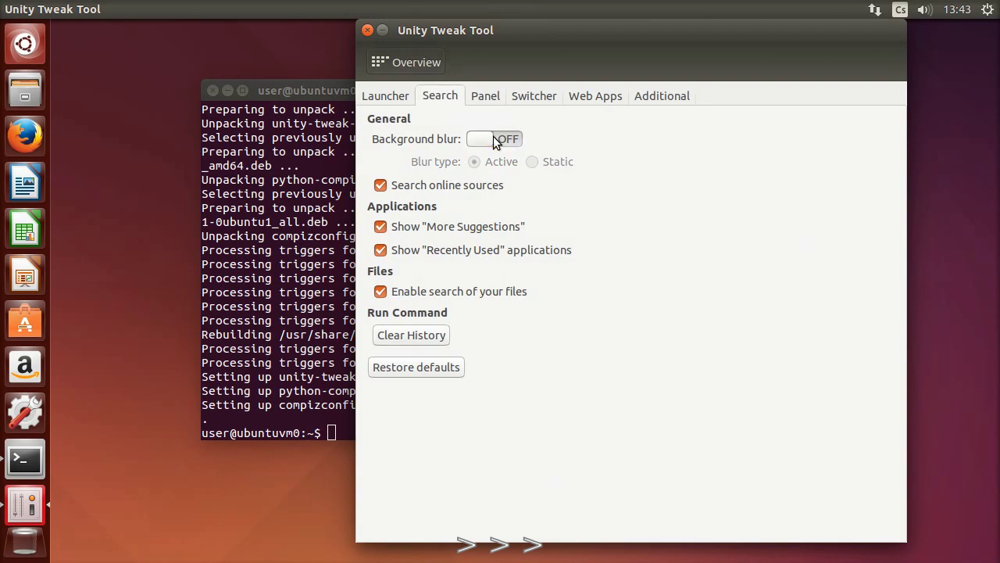
{"action": "left_click", "coordinate": [380, 185]}
{"action": "left_click", "coordinate": [367, 30]}
{"action": "left_click", "coordinate": [32, 49]}
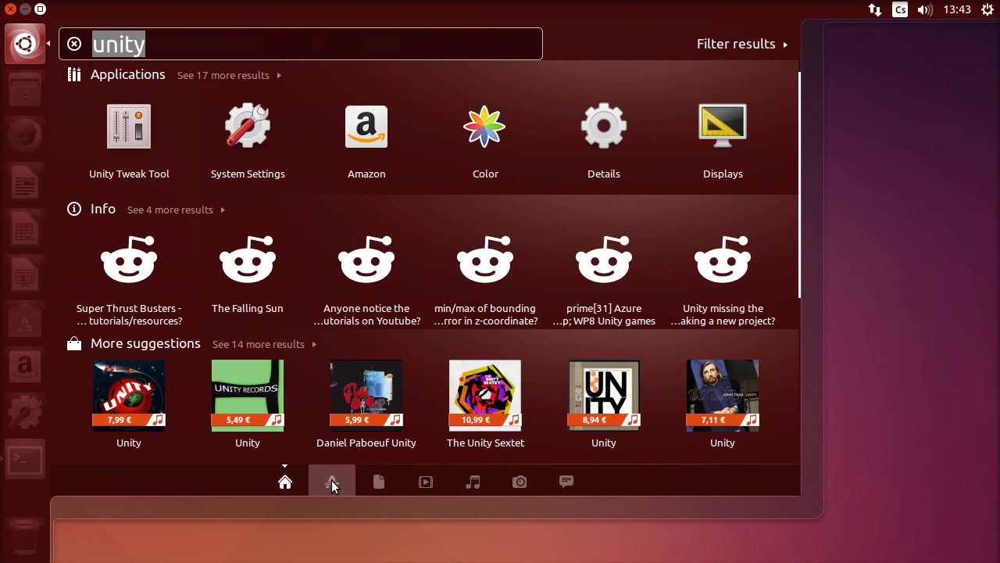
Step: Filter the Dash Applications results to the Local apps source, then close the Dash
{"action": "left_click", "coordinate": [331, 480]}
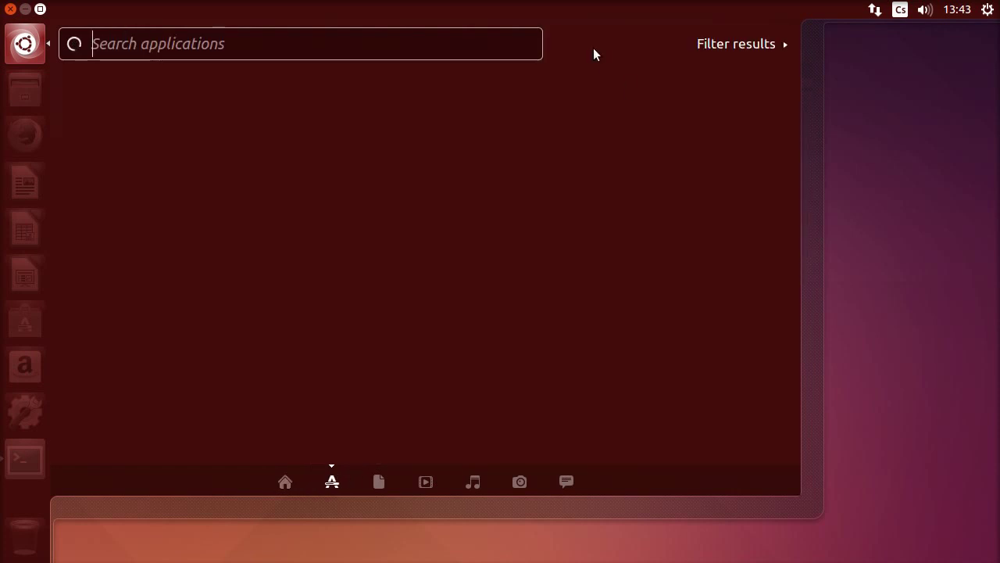
{"action": "left_click", "coordinate": [737, 44]}
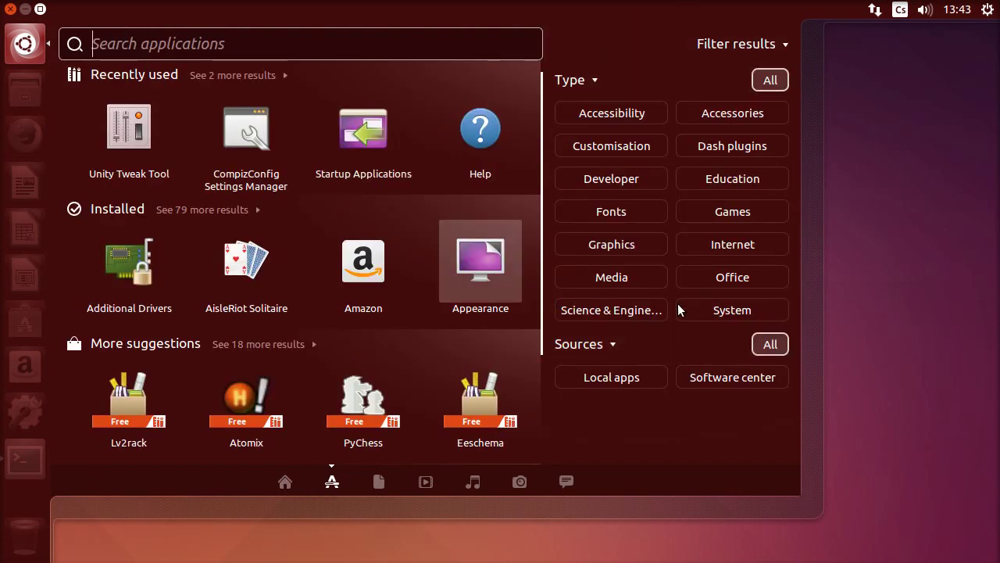
{"action": "left_click", "coordinate": [563, 379]}
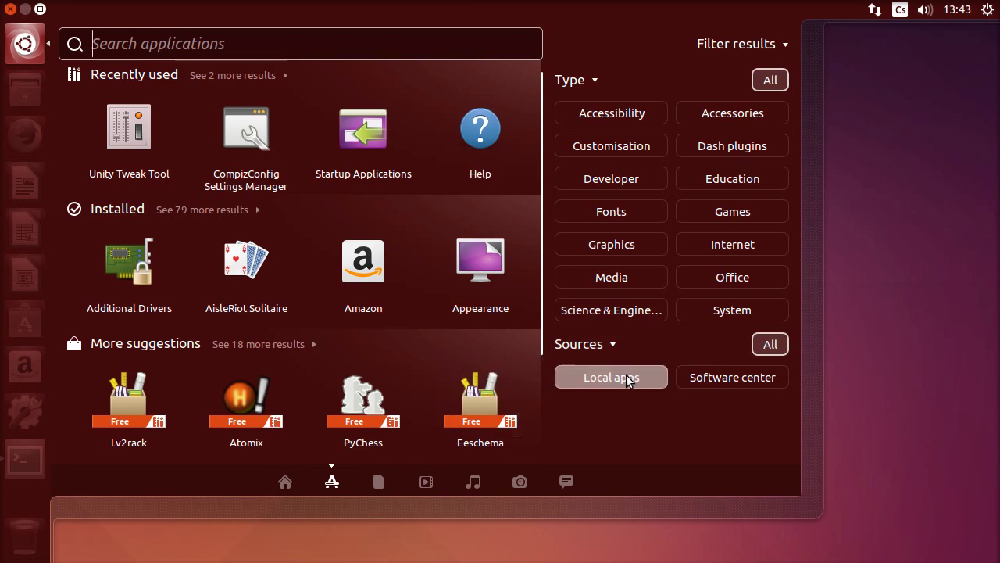
{"action": "left_click", "coordinate": [652, 376]}
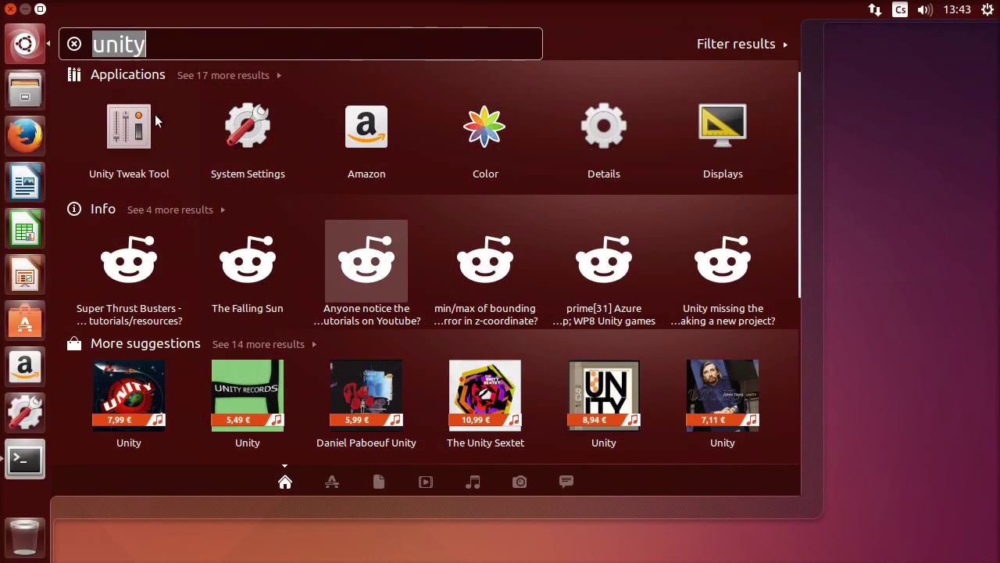
{"action": "key", "text": "Escape"}
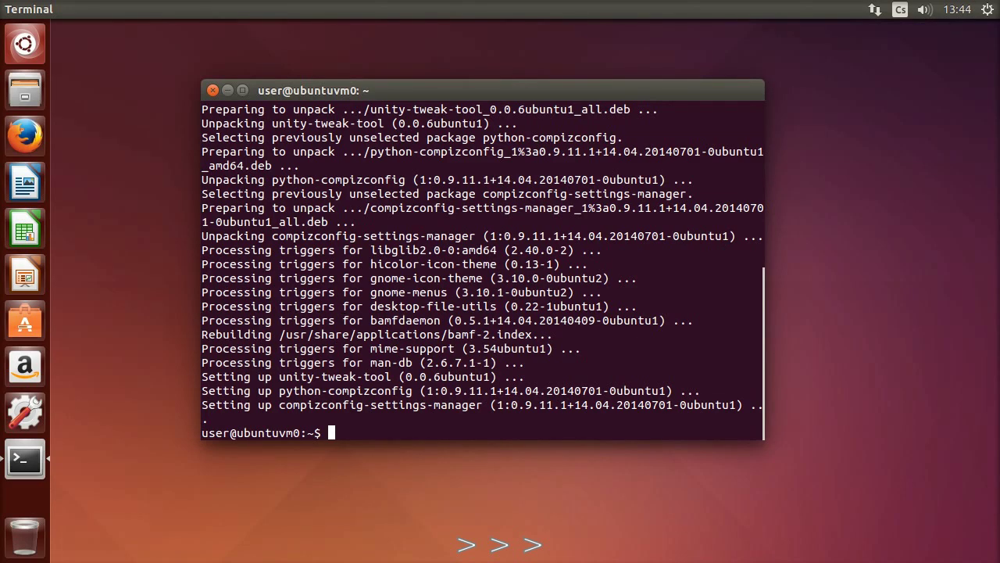
Step: Open /etc/sysctl.conf in nano as root
{"action": "type", "text": "sud"}
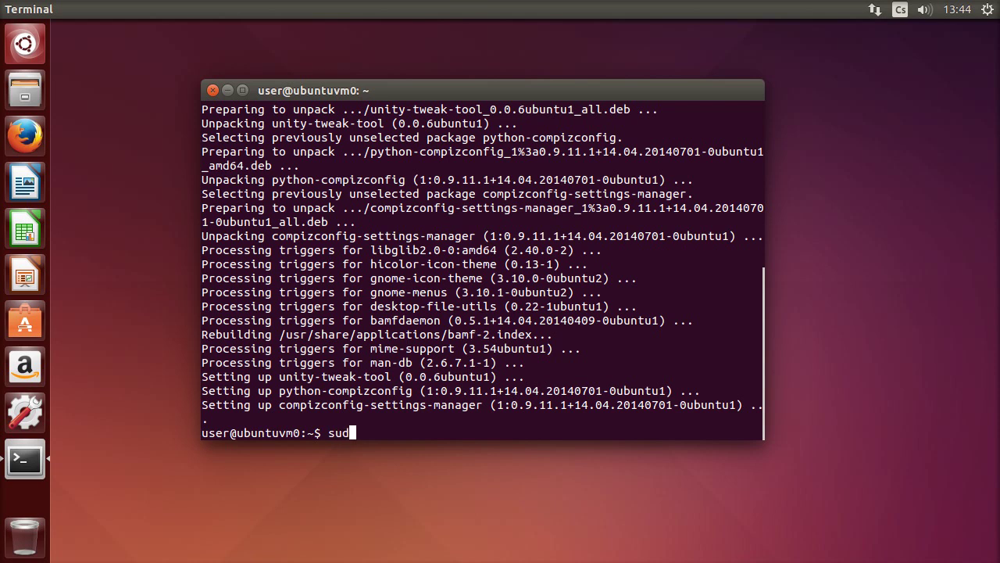
{"action": "type", "text": "o sysctl"}
{"action": "key", "text": "BackSpace"}
{"action": "key", "text": "BackSpace"}
{"action": "key", "text": "BackSpace"}
{"action": "key", "text": "BackSpace"}
{"action": "key", "text": "BackSpace"}
{"action": "key", "text": "BackSpace"}
{"action": "type", "text": "nano /etc/sysc"}
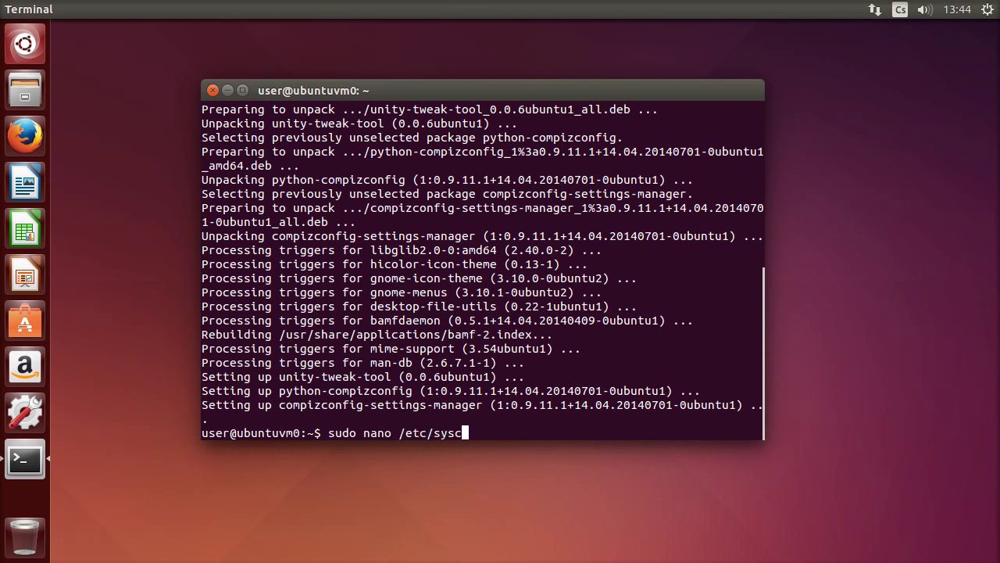
{"action": "type", "text": "tl.conf"}
{"action": "key", "text": "Return"}
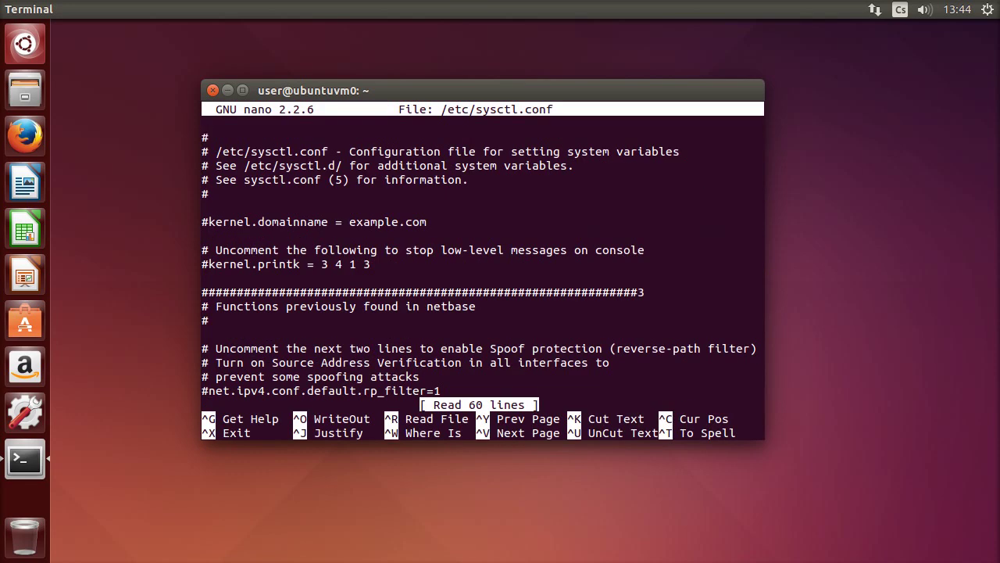
Step: Add '# our modifications' and 'vm.swappiness = 10' at the top, save, and exit nano
{"action": "key", "text": "Up"}
{"action": "key", "text": "Return"}
{"action": "key", "text": "Return"}
{"action": "key", "text": "Up"}
{"action": "key", "text": "Up"}
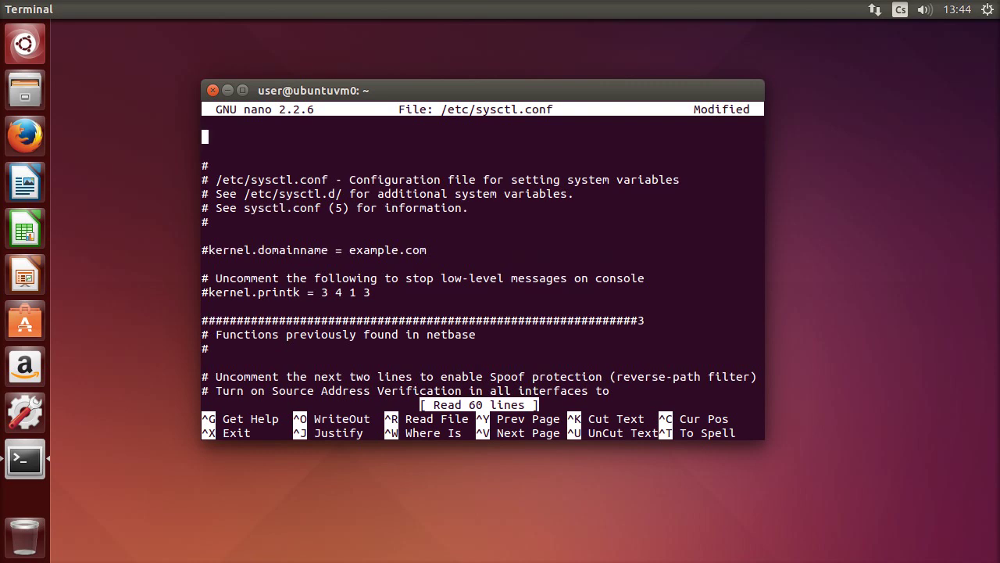
{"action": "type", "text": "#"}
{"action": "type", "text": "our modifications"}
{"action": "key", "text": "Return"}
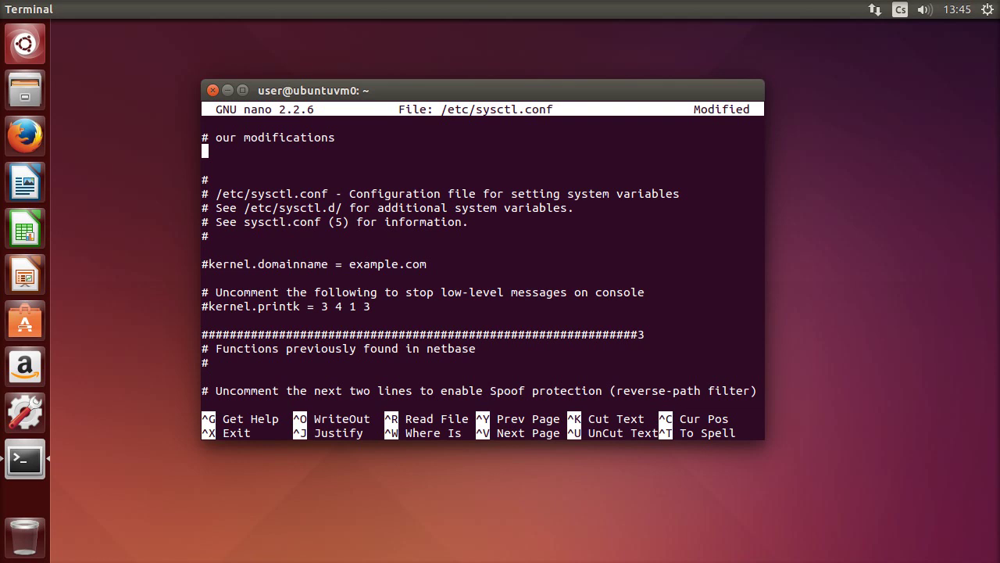
{"action": "type", "text": "vm.swappiness = 10"}
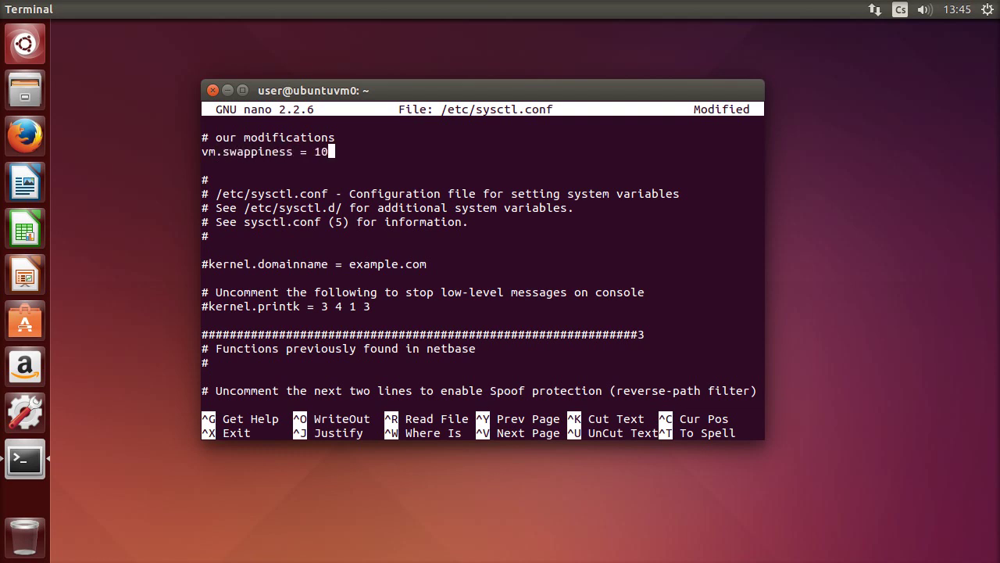
{"action": "key", "text": "ctrl+o"}
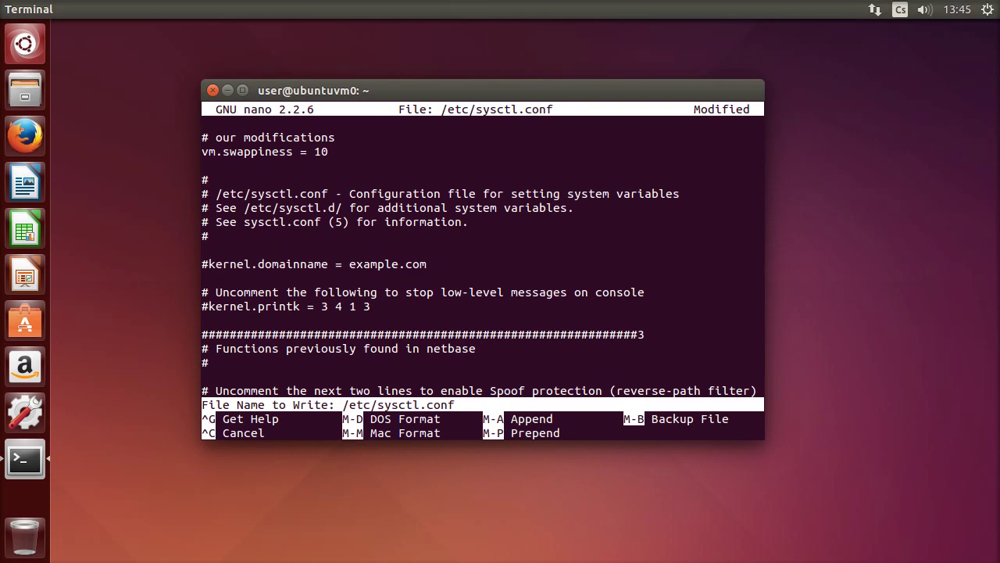
{"action": "key", "text": "Return"}
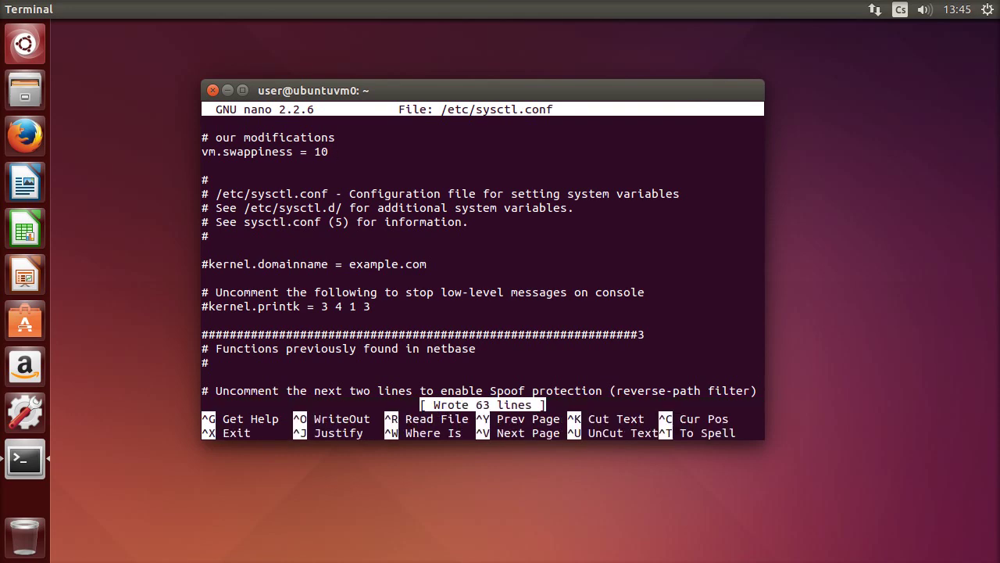
{"action": "key", "text": "ctrl+x"}
{"action": "type", "text": "sudo sy"}
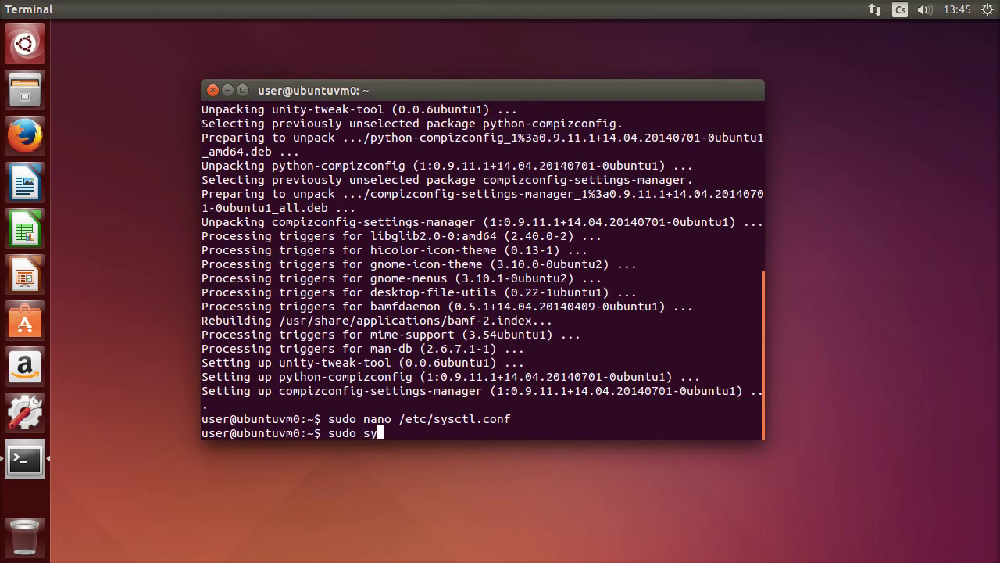
{"action": "type", "text": "sctl vm.swappiness ="}
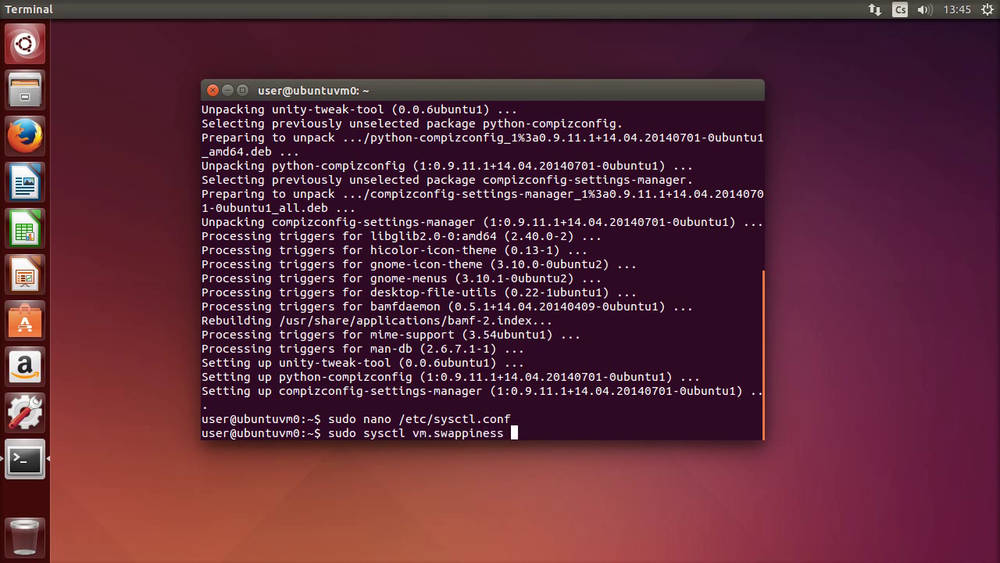
Step: Apply swappiness live with sudo sysctl vm.swappiness=10
{"action": "key", "text": "BackSpace"}
{"action": "key", "text": "BackSpace"}
{"action": "type", "text": "=10"}
{"action": "key", "text": "Return"}
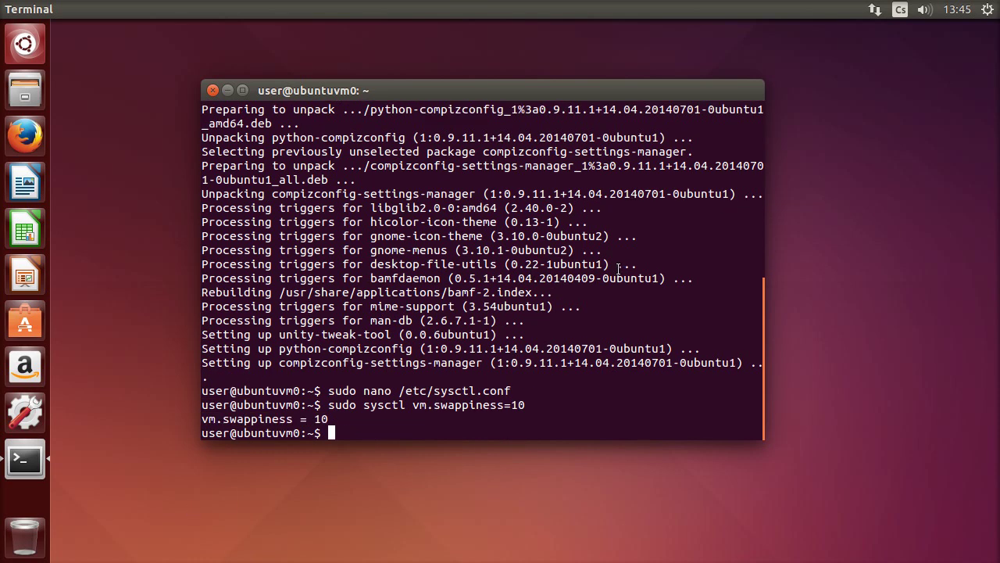
Step: Install the preload package with sudo apt-get install preload
{"action": "type", "text": "sudo apt-get install preload"}
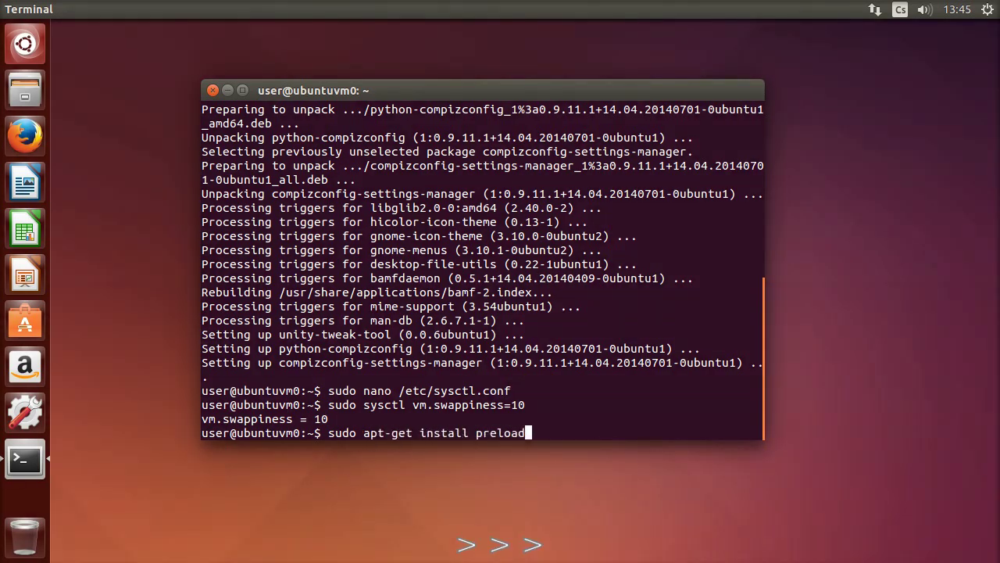
{"action": "key", "text": "Return"}
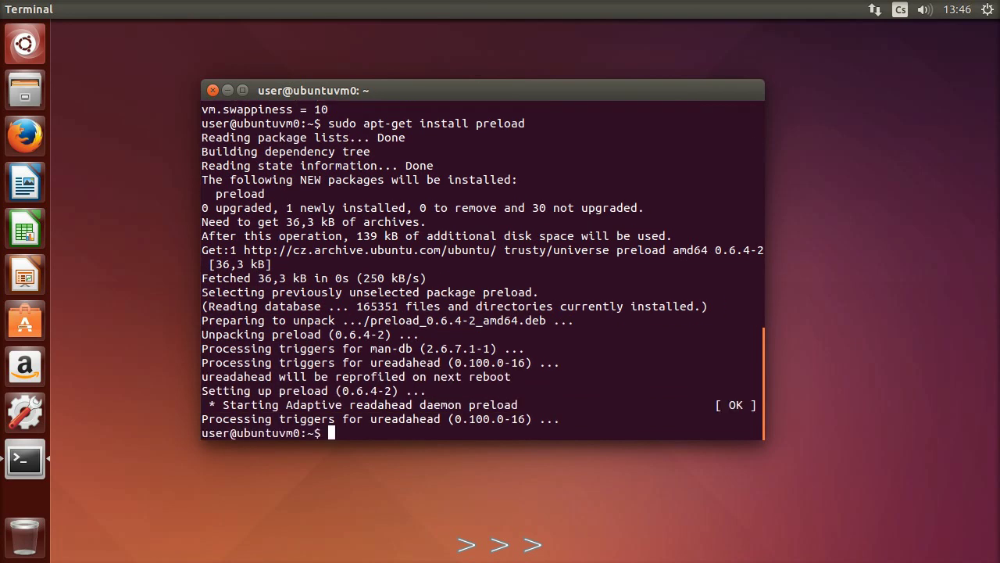
{"action": "type", "text": "sudo"}
{"action": "key", "text": "BackSpace"}
{"action": "key", "text": "BackSpace"}
{"action": "key", "text": "BackSpace"}
{"action": "key", "text": "BackSpace"}
{"action": "key", "text": "BackSpace"}
{"action": "left_click", "coordinate": [37, 46]}
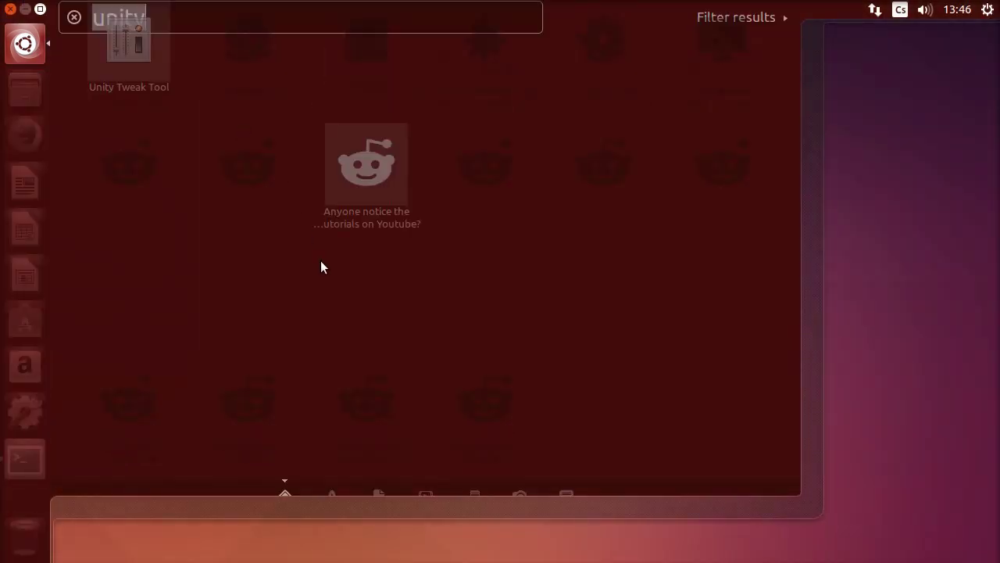
{"action": "left_click", "coordinate": [332, 481]}
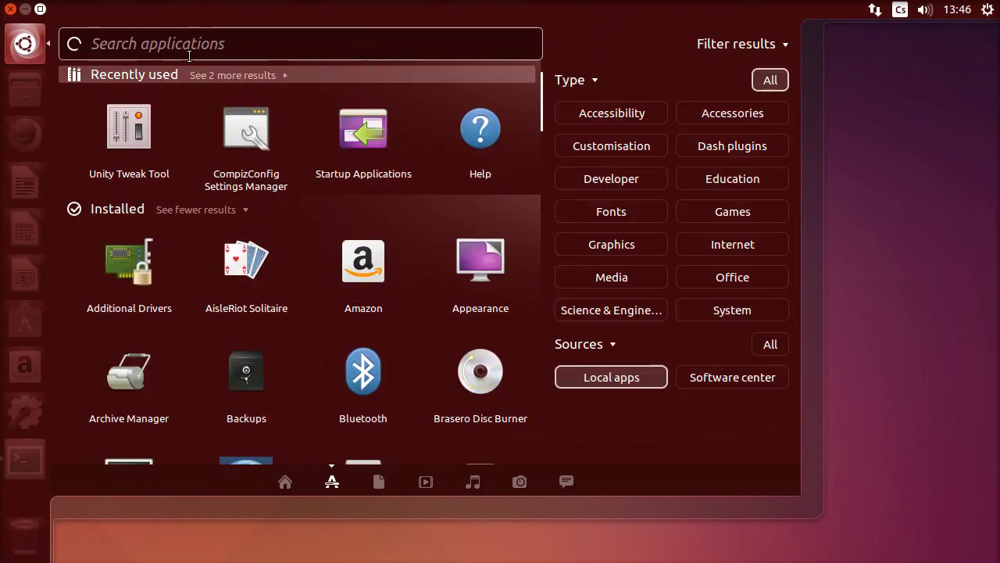
{"action": "left_click", "coordinate": [283, 480]}
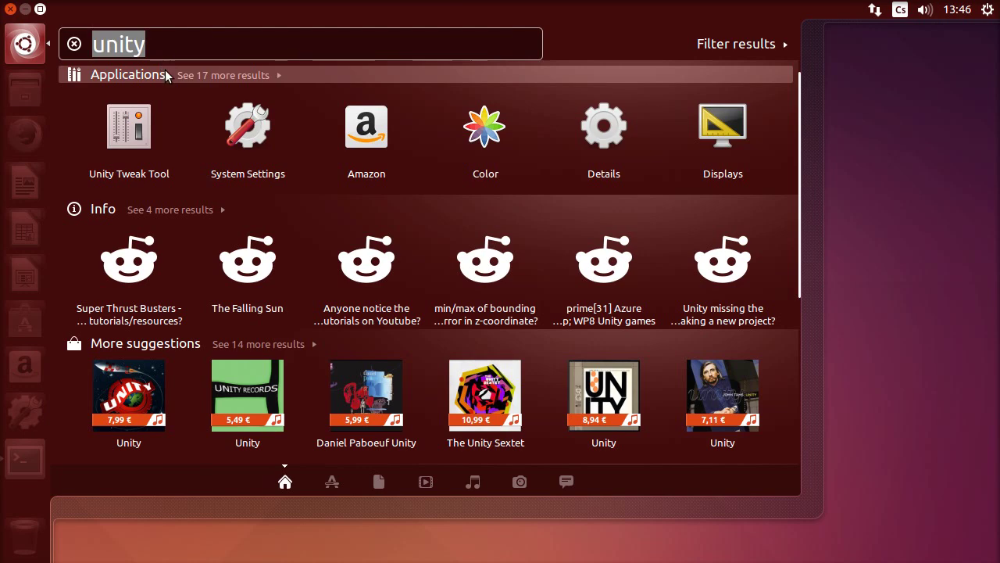
{"action": "type", "text": "su"}
{"action": "key", "text": "BackSpace"}
{"action": "type", "text": "tartup"}
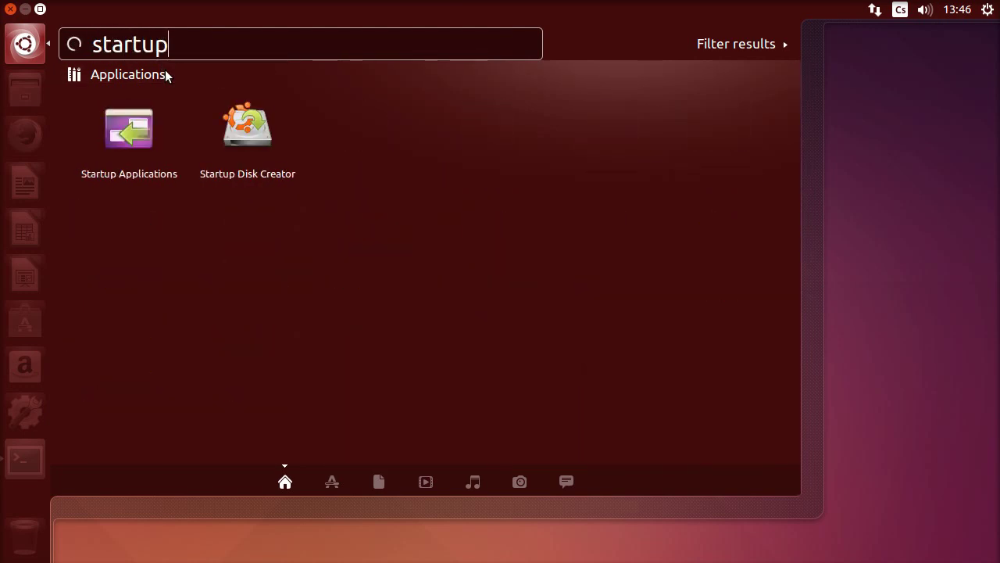
{"action": "left_click", "coordinate": [136, 156]}
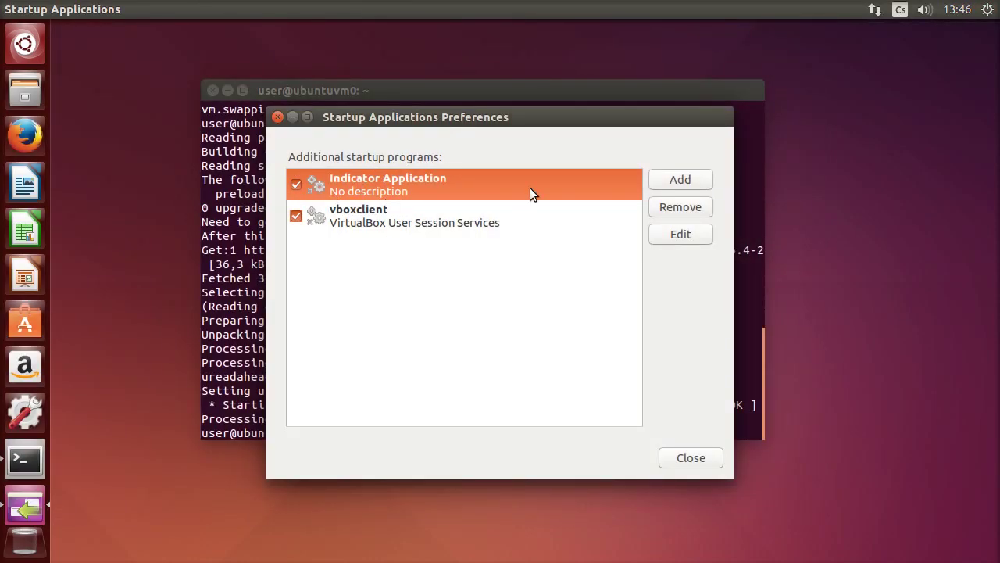
{"action": "left_click", "coordinate": [692, 458]}
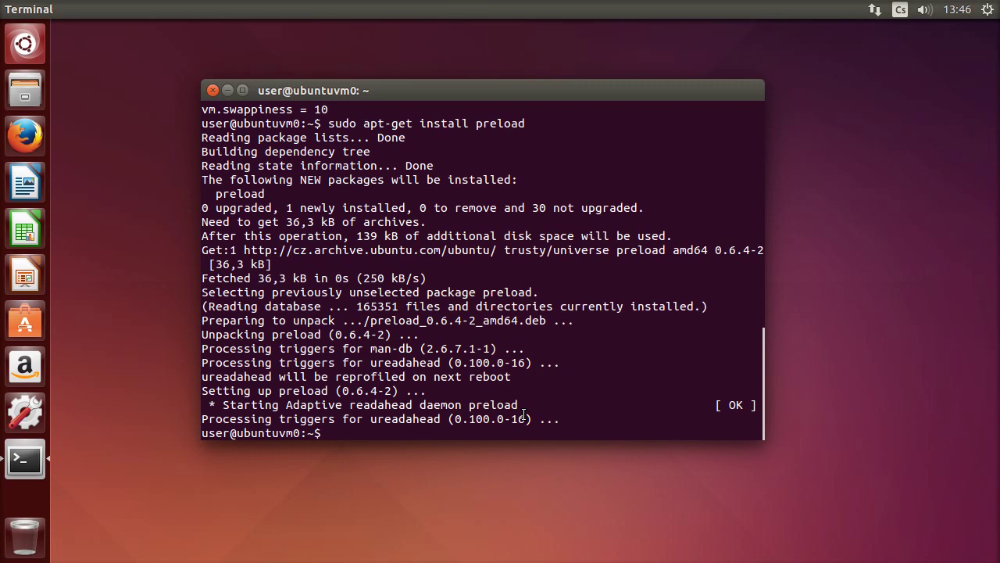
Step: Install the bum package with apt-get, confirming with y
{"action": "type", "text": "sudo apt-get install bum"}
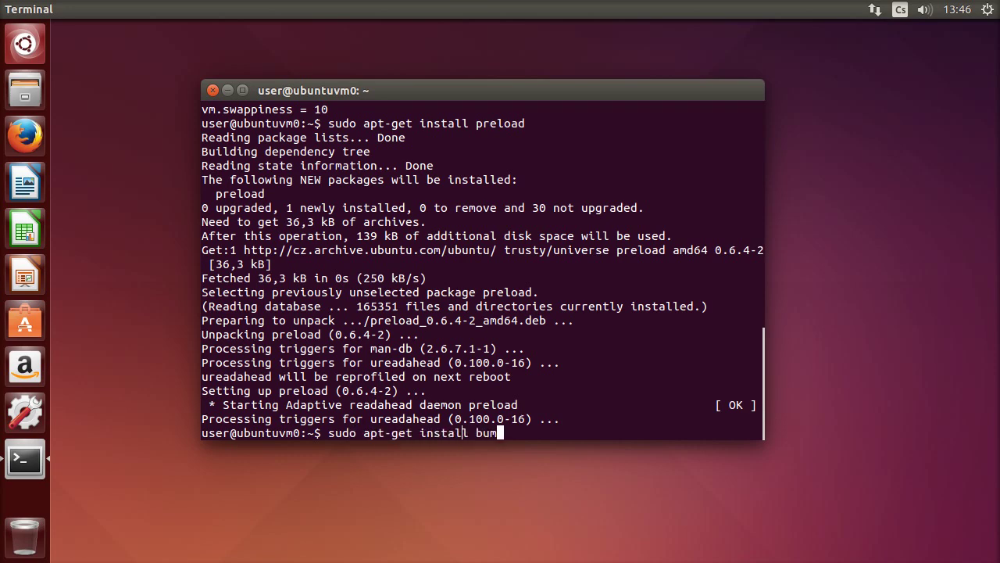
{"action": "key", "text": "Return"}
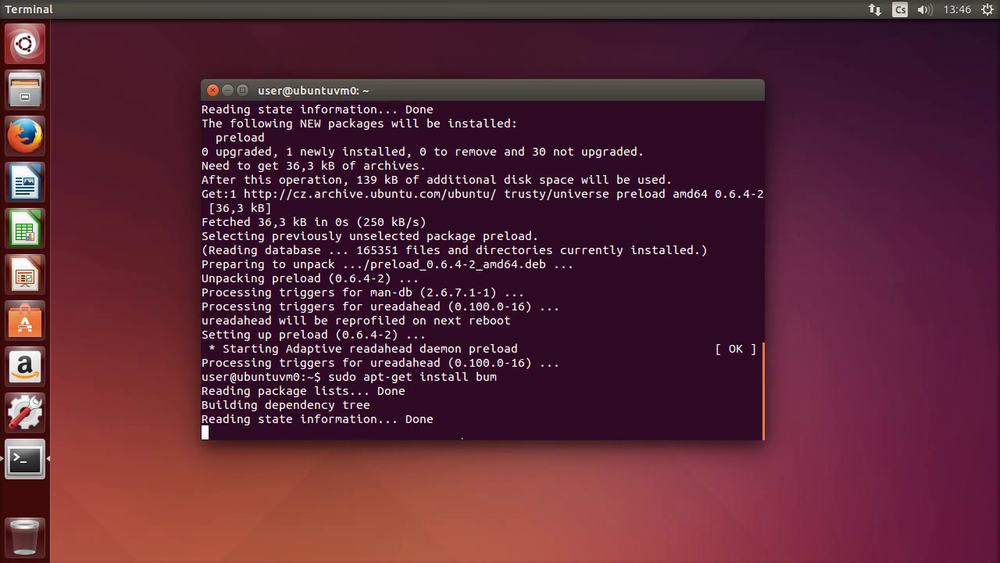
{"action": "type", "text": "y"}
{"action": "key", "text": "Return"}
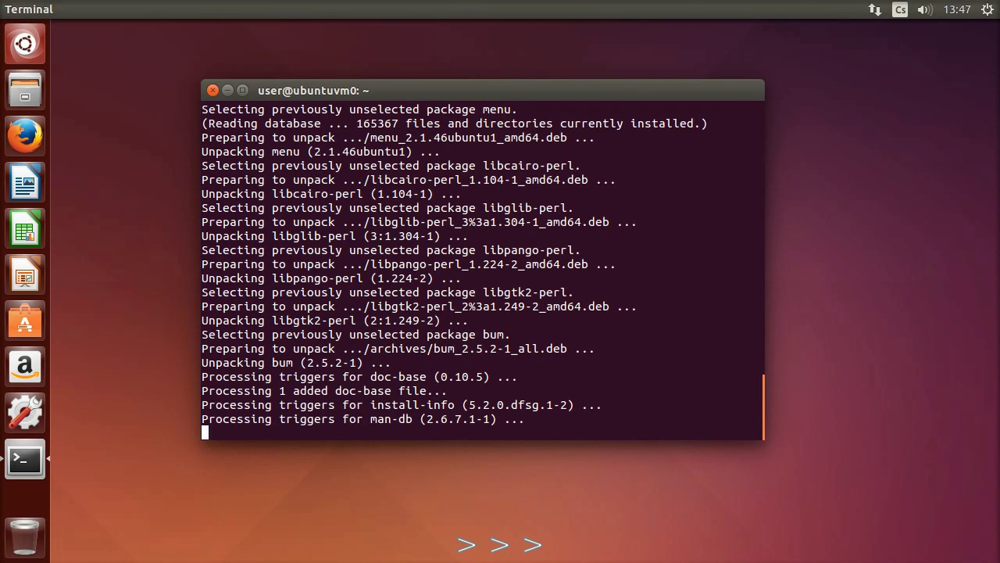
{"action": "left_click_drag", "start_coordinate": [306, 91], "coordinate": [305, 83]}
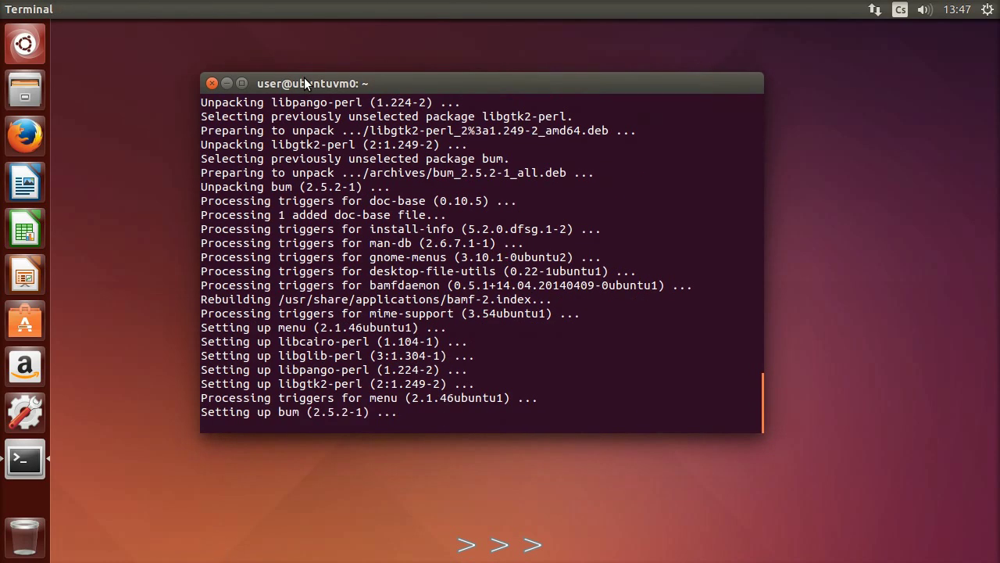
{"action": "type", "text": "sudo bum"}
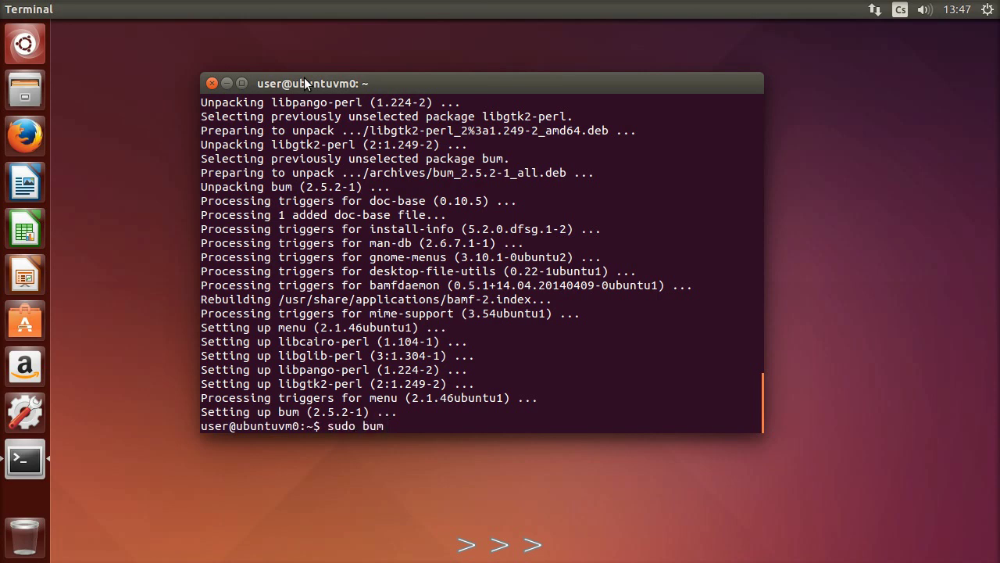
Step: Launch Boot-Up Manager as root and let its service list load
{"action": "key", "text": "Return"}
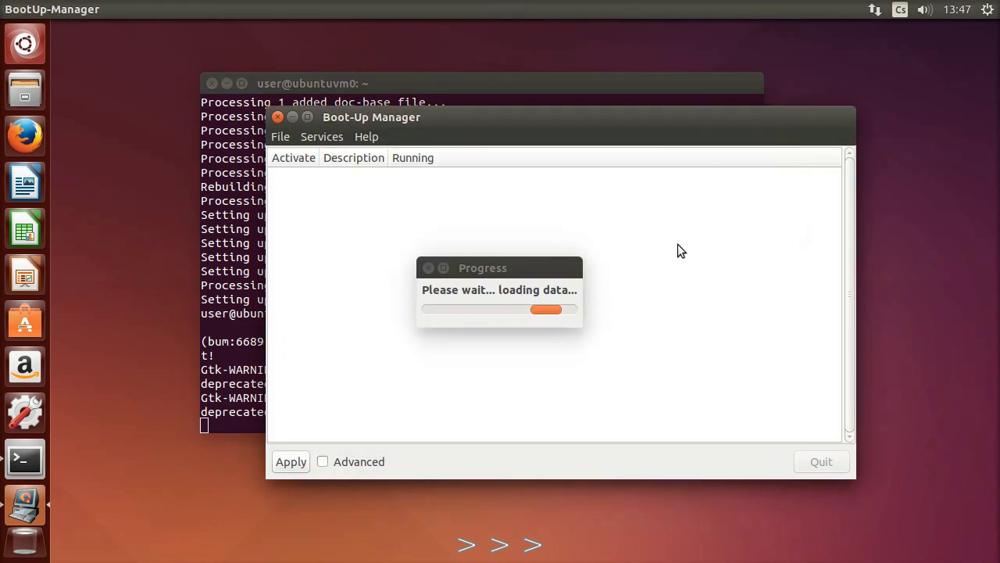
{"action": "left_click", "coordinate": [465, 267]}
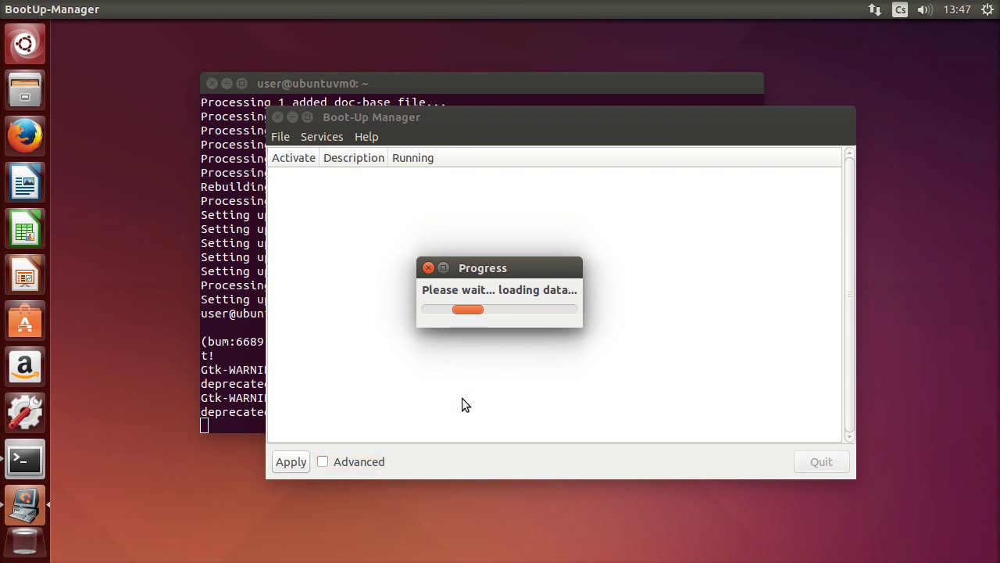
{"action": "left_click", "coordinate": [322, 136]}
{"action": "left_click_drag", "start_coordinate": [477, 286], "coordinate": [384, 331]}
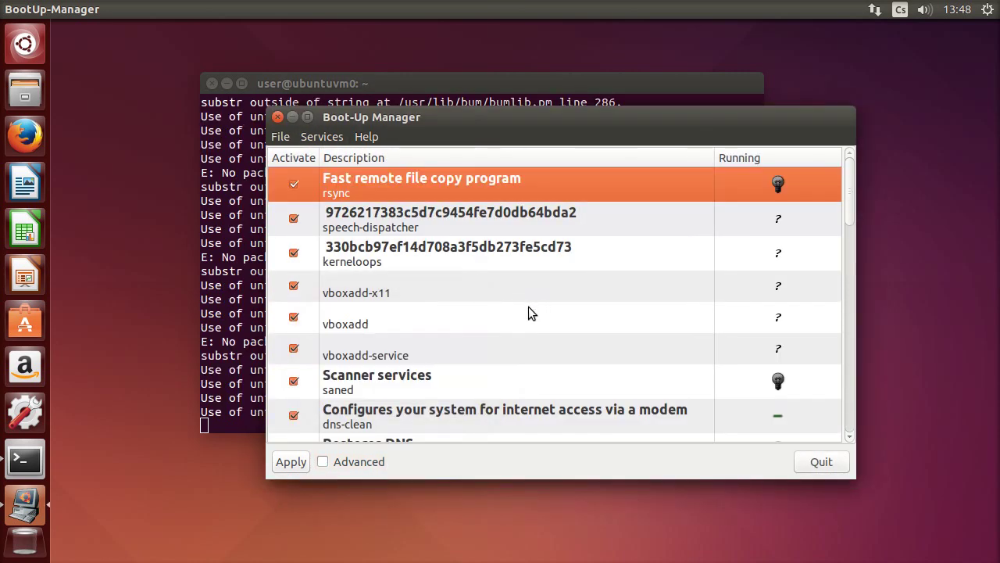
{"action": "scroll", "coordinate": [472, 290], "scroll_direction": "down", "scroll_amount": 3}
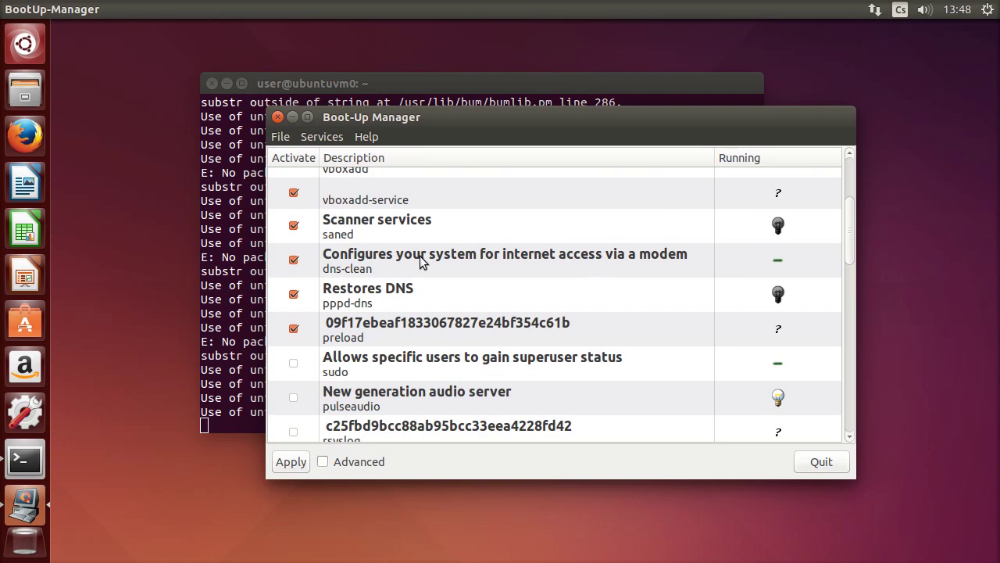
{"action": "scroll", "coordinate": [471, 282], "scroll_direction": "down", "scroll_amount": 10}
{"action": "scroll", "coordinate": [341, 329], "scroll_direction": "up", "scroll_amount": 12}
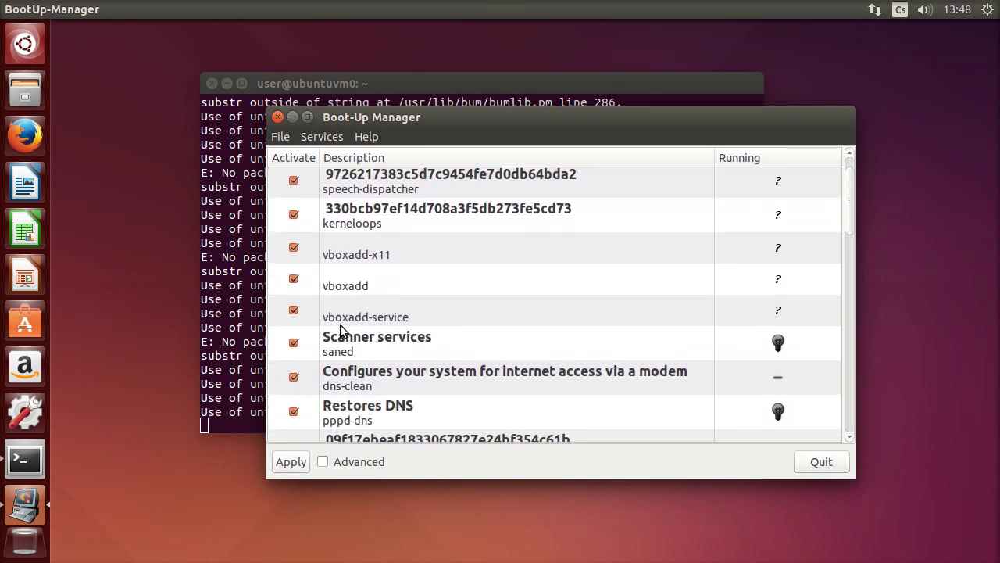
Step: Disable Scanner services, speech-dispatcher and rsync at boot, apply, confirm, and quit
{"action": "left_click", "coordinate": [366, 368]}
{"action": "left_click", "coordinate": [295, 341]}
{"action": "scroll", "coordinate": [399, 337], "scroll_direction": "up", "scroll_amount": 1}
{"action": "left_click", "coordinate": [294, 217]}
{"action": "left_click", "coordinate": [294, 185]}
{"action": "left_click", "coordinate": [291, 461]}
{"action": "left_click", "coordinate": [660, 353]}
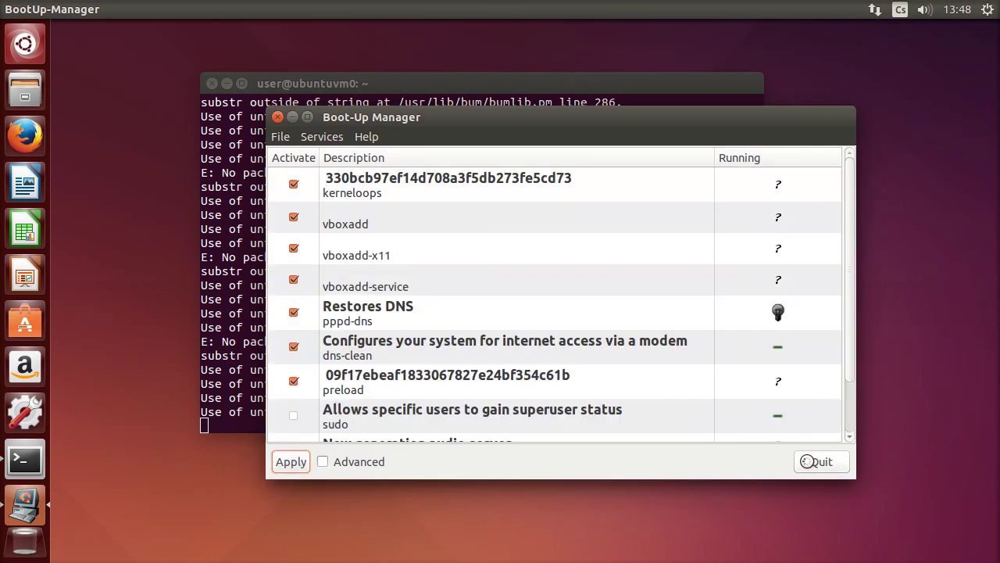
{"action": "left_click", "coordinate": [822, 461]}
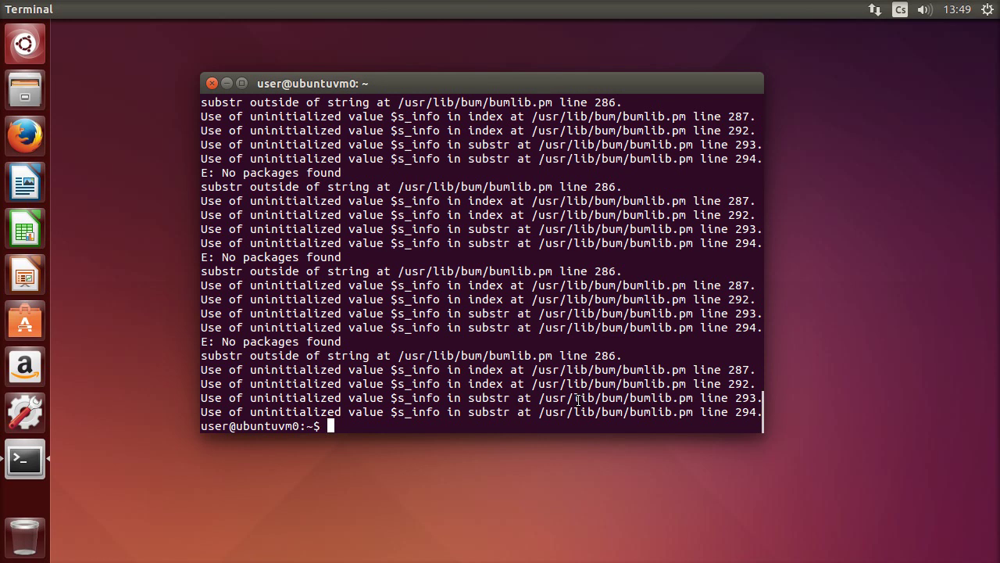
Step: Run sudo apt-get autoremove, then sudo apt-get autoclean
{"action": "type", "text": "sudo apt-get"}
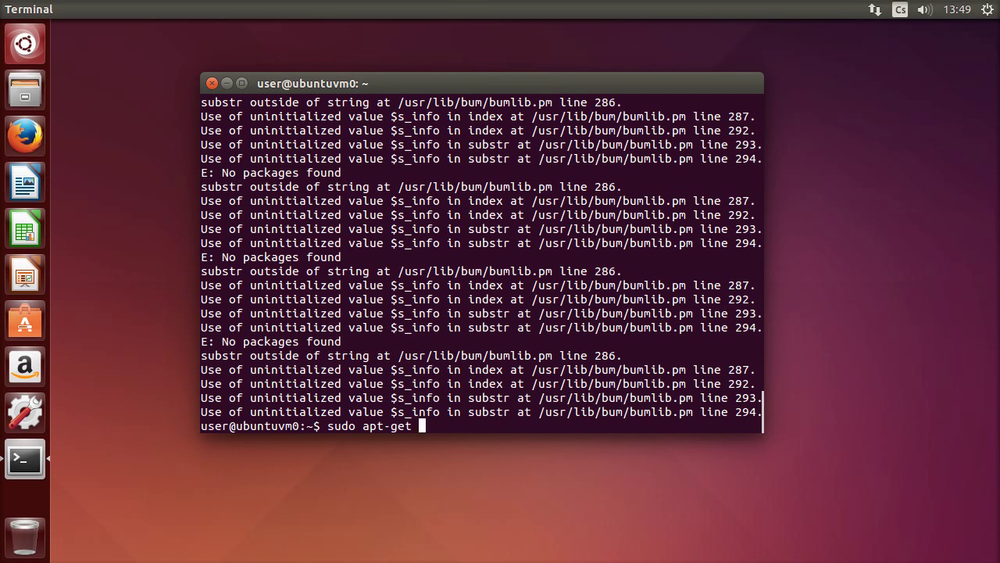
{"action": "type", "text": "autoremove"}
{"action": "key", "text": "Return"}
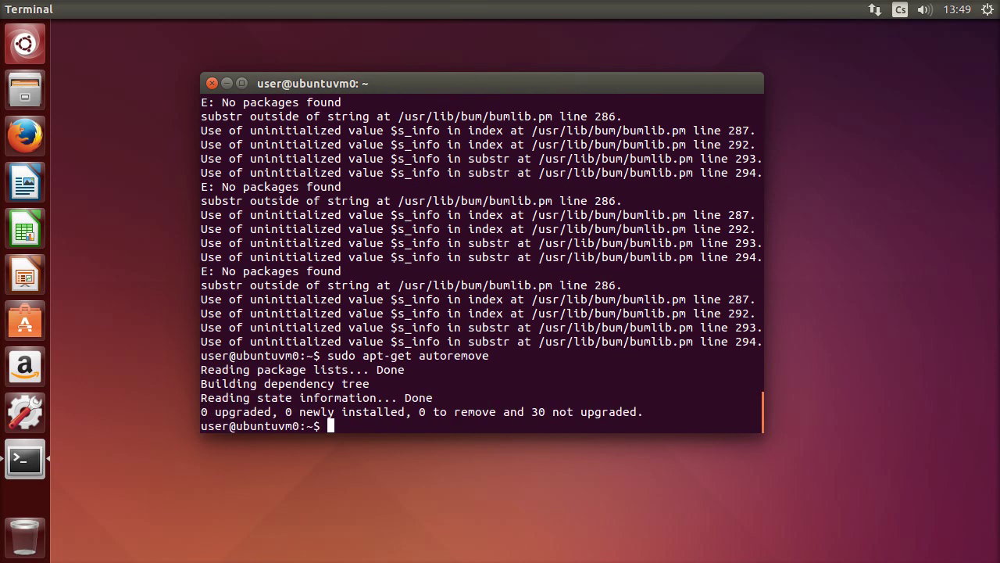
{"action": "key", "text": "Up"}
{"action": "key", "text": "BackSpace"}
{"action": "key", "text": "BackSpace"}
{"action": "key", "text": "BackSpace"}
{"action": "key", "text": "BackSpace"}
{"action": "key", "text": "BackSpace"}
{"action": "key", "text": "BackSpace"}
{"action": "type", "text": "clean"}
{"action": "key", "text": "Return"}
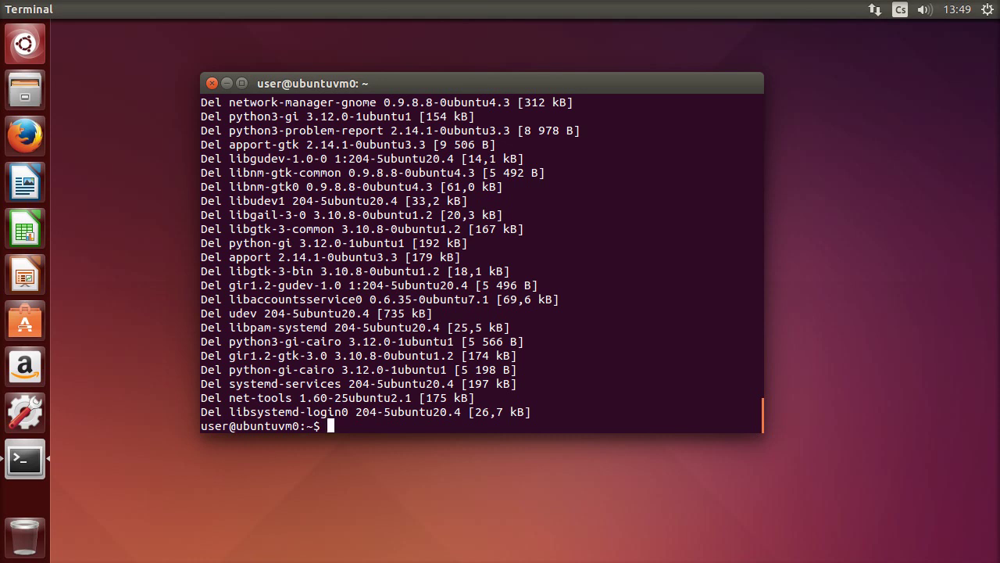
Step: Install BleachBit with sudo apt-get install bleachbit
{"action": "type", "text": "sudo apt-get instal"}
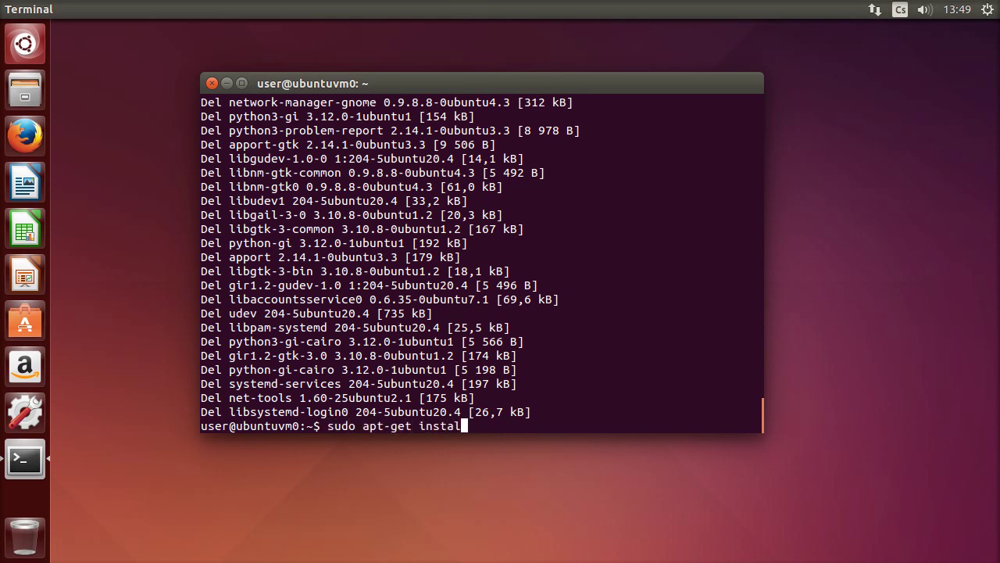
{"action": "type", "text": "l bleachbit"}
{"action": "key", "text": "Return"}
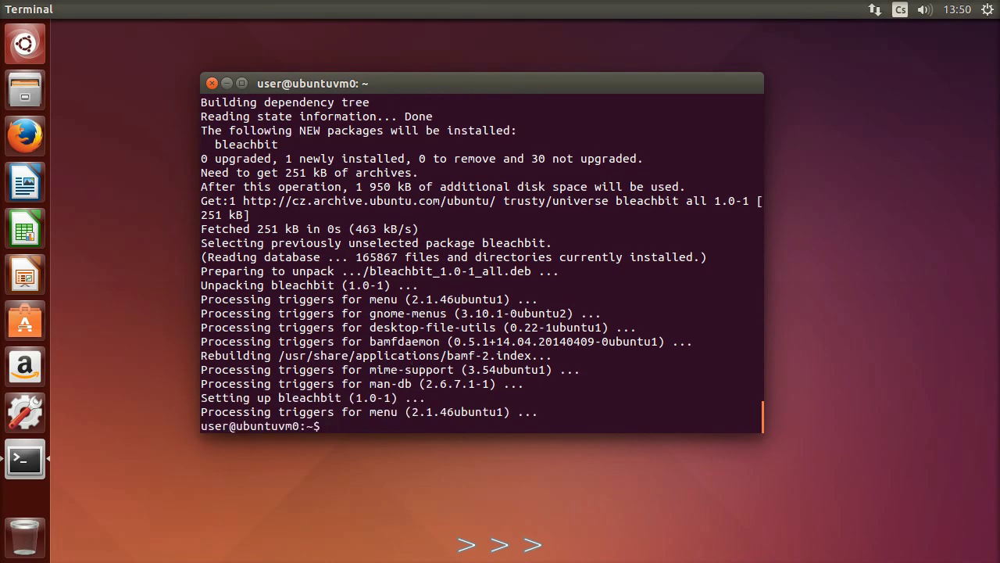
{"action": "left_click", "coordinate": [25, 43]}
Step: Launch BleachBit as root, review the custom, drive and whitelist preferences, then close Preferences
{"action": "type", "text": "bleach"}
{"action": "left_click", "coordinate": [243, 134]}
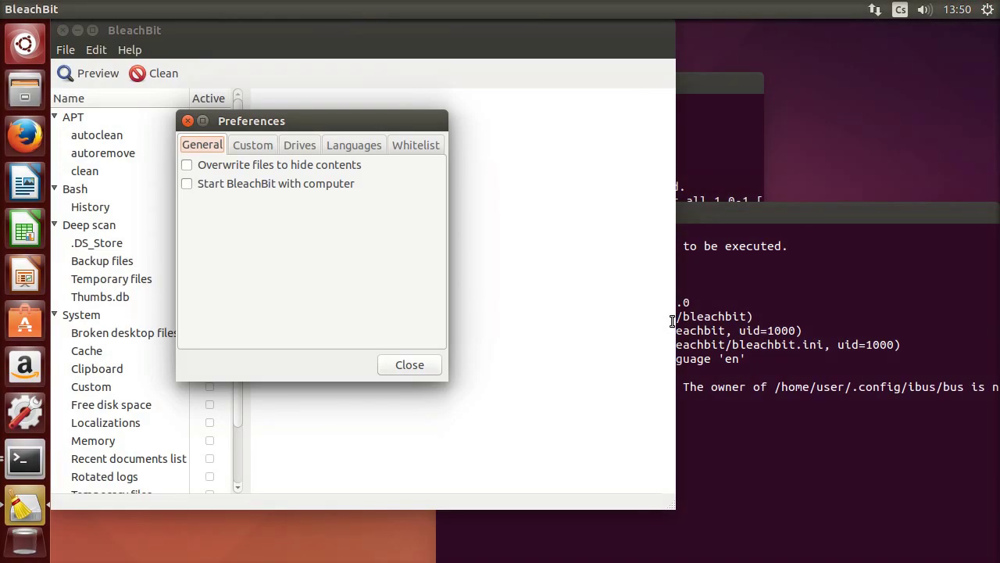
{"action": "left_click", "coordinate": [264, 144]}
{"action": "left_click", "coordinate": [300, 146]}
{"action": "left_click", "coordinate": [397, 145]}
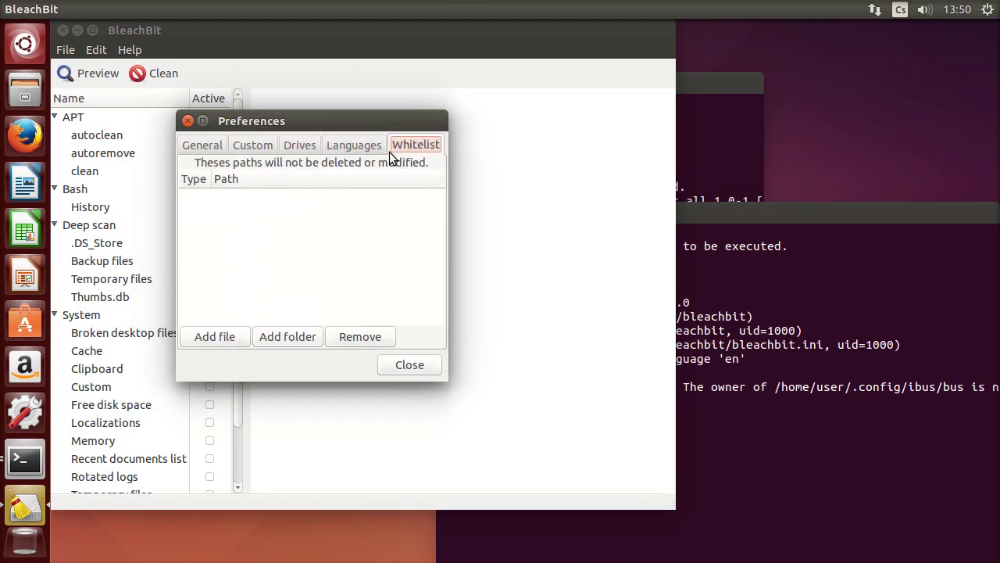
{"action": "left_click", "coordinate": [226, 143]}
{"action": "left_click", "coordinate": [296, 144]}
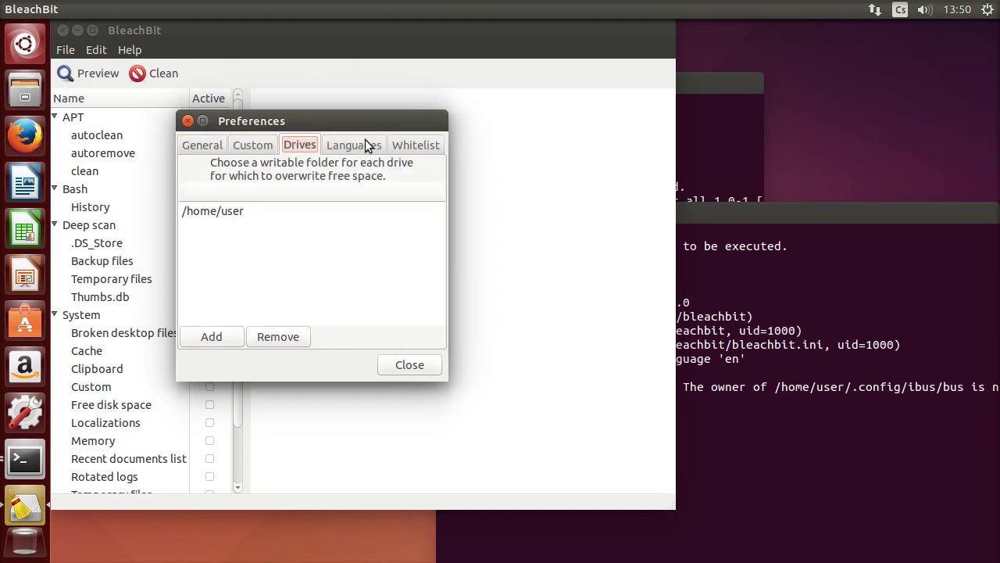
{"action": "left_click", "coordinate": [401, 362]}
Step: Tick all APT cleaners, Bash history and Deep scan, accepting warnings but excluding Backup files
{"action": "left_click", "coordinate": [164, 118]}
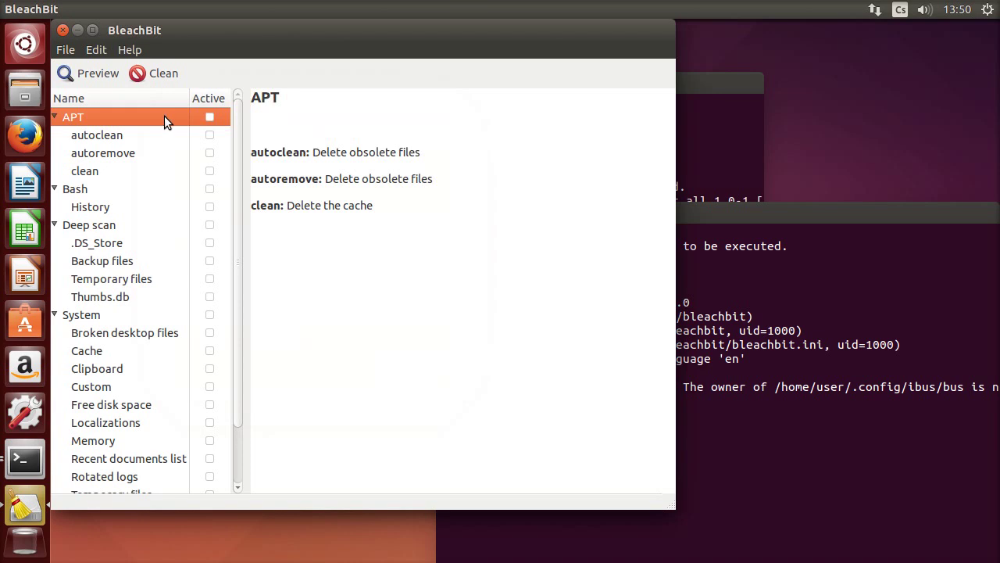
{"action": "left_click", "coordinate": [209, 117]}
{"action": "left_click", "coordinate": [209, 188]}
{"action": "left_click", "coordinate": [209, 225]}
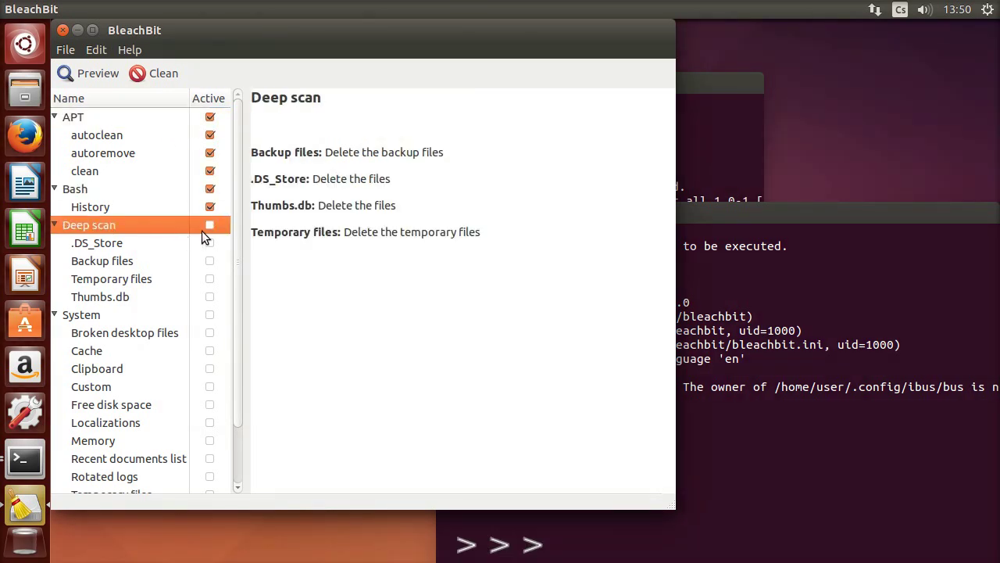
{"action": "left_click", "coordinate": [460, 326]}
{"action": "left_click", "coordinate": [482, 326]}
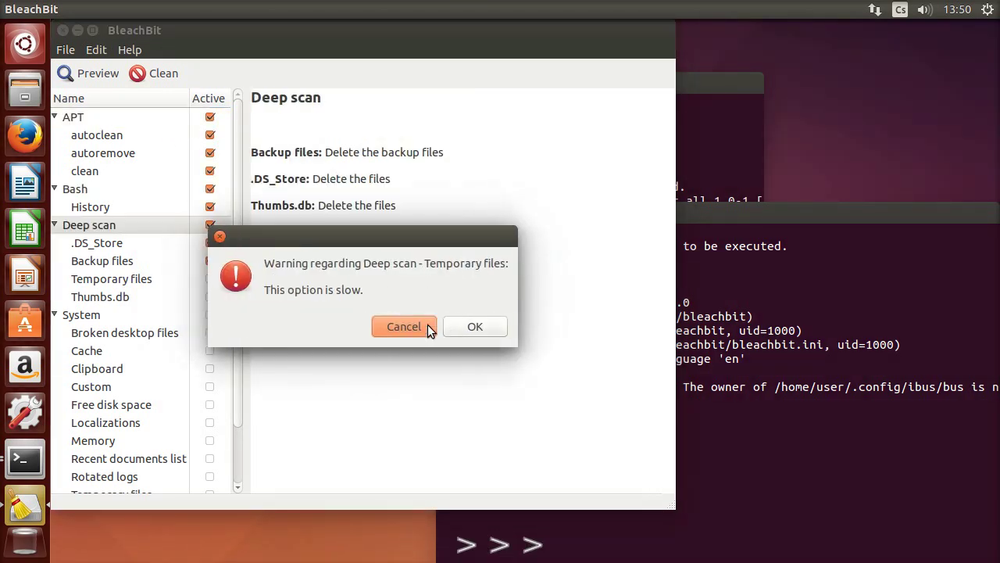
{"action": "left_click", "coordinate": [471, 326]}
{"action": "left_click", "coordinate": [210, 261]}
Step: Tick broken desktop files, clipboard, memory wipe, rotated logs, temporary files and trash
{"action": "scroll", "coordinate": [209, 266], "scroll_direction": "down", "scroll_amount": 1}
{"action": "left_click", "coordinate": [209, 284]}
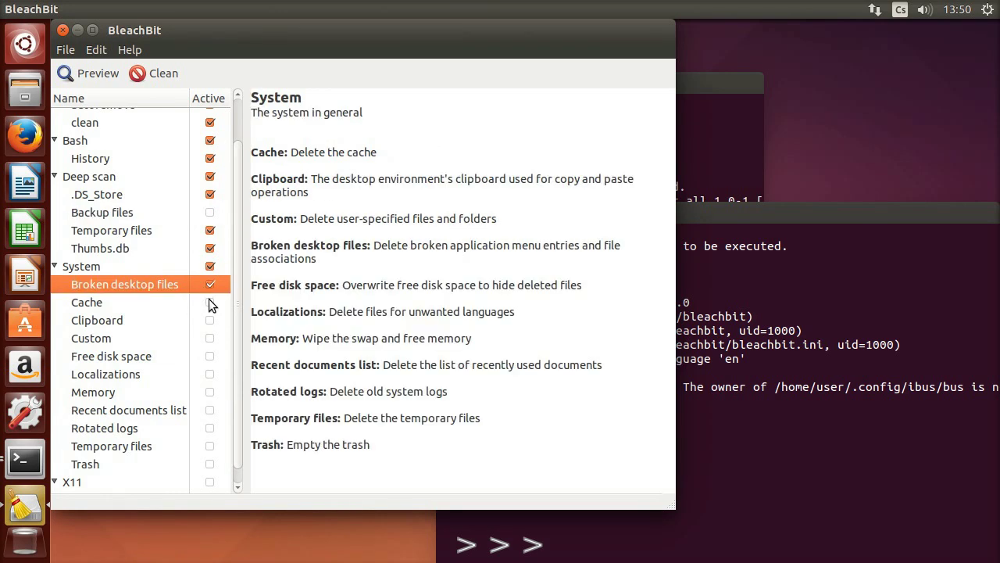
{"action": "left_click", "coordinate": [210, 321]}
{"action": "left_click", "coordinate": [210, 392]}
{"action": "left_click", "coordinate": [486, 328]}
{"action": "left_click", "coordinate": [209, 427]}
{"action": "left_click", "coordinate": [210, 445]}
{"action": "left_click", "coordinate": [209, 464]}
{"action": "scroll", "coordinate": [156, 274], "scroll_direction": "up", "scroll_amount": 2}
Step: Preview and clean the selected items, confirm deletion, then quit BleachBit
{"action": "left_click", "coordinate": [98, 73]}
{"action": "left_click", "coordinate": [160, 72]}
{"action": "left_click", "coordinate": [532, 356]}
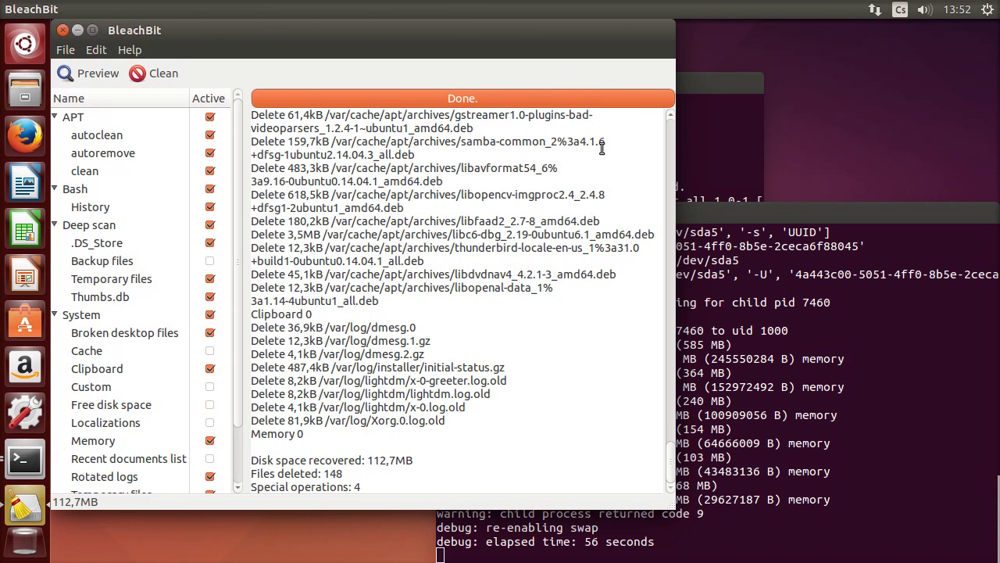
{"action": "key", "text": "ctrl+q"}
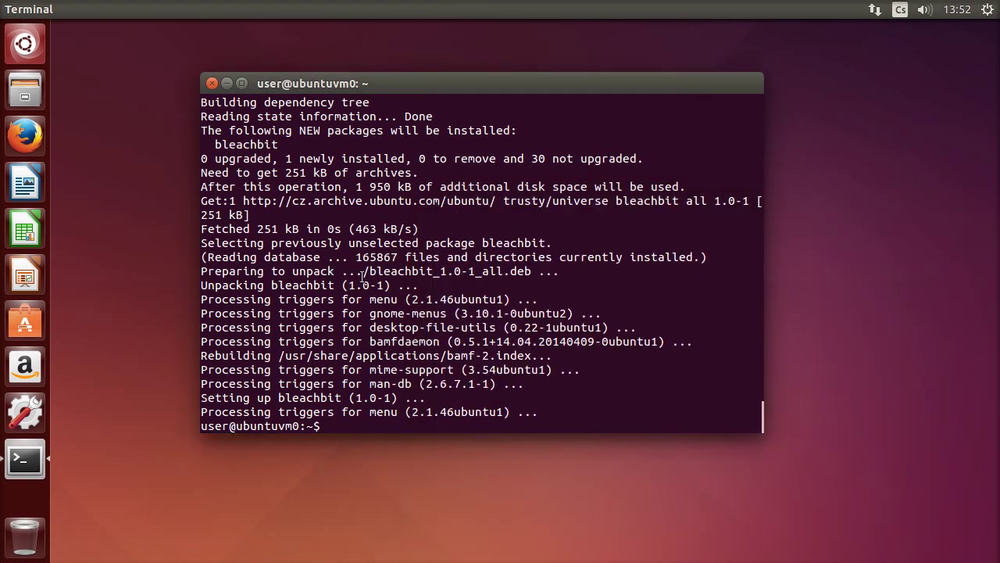
Step: Open /etc/default/grub in nano with sudo
{"action": "type", "text": "sudo apt"}
{"action": "key", "text": "BackSpace"}
{"action": "key", "text": "BackSpace"}
{"action": "key", "text": "BackSpace"}
{"action": "type", "text": "nano /etc/default/g"}
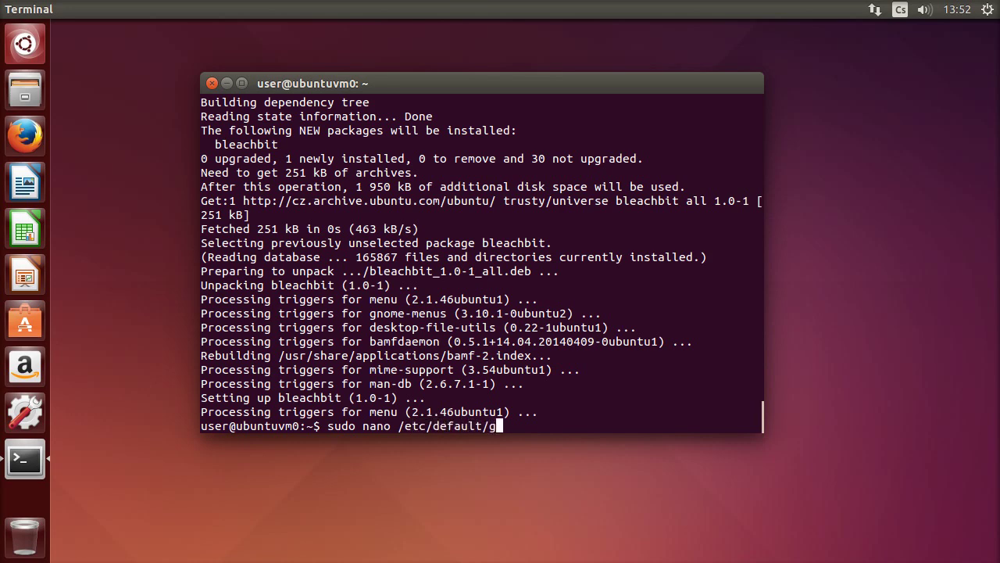
{"action": "type", "text": "rub"}
{"action": "key", "text": "Return"}
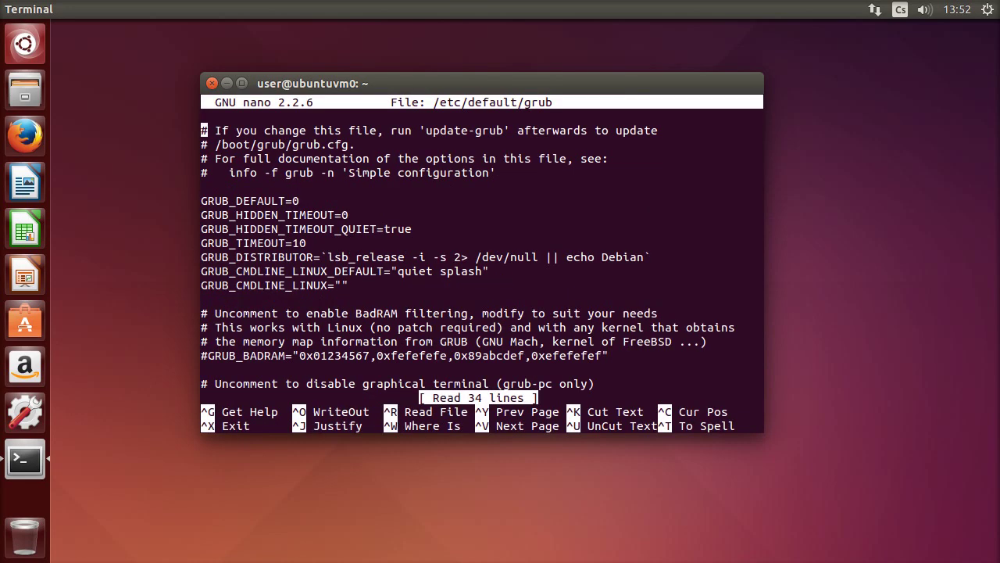
Step: Append 'profale' to the GRUB_CMDLINE_LINUX_DEFAULT kernel options line
{"action": "key", "text": "Down"}
{"action": "key", "text": "Down"}
{"action": "key", "text": "Down"}
{"action": "key", "text": "Down"}
{"action": "key", "text": "Down"}
{"action": "key", "text": "Down"}
{"action": "key", "text": "Down"}
{"action": "key", "text": "End"}
{"action": "key", "text": "Left"}
{"action": "type", "text": "pro"}
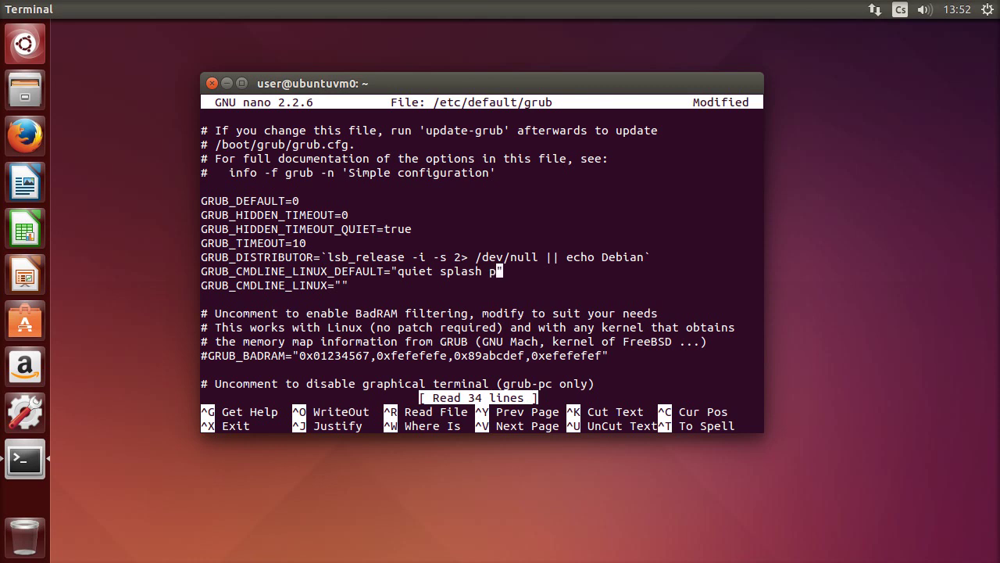
{"action": "type", "text": "fale"}
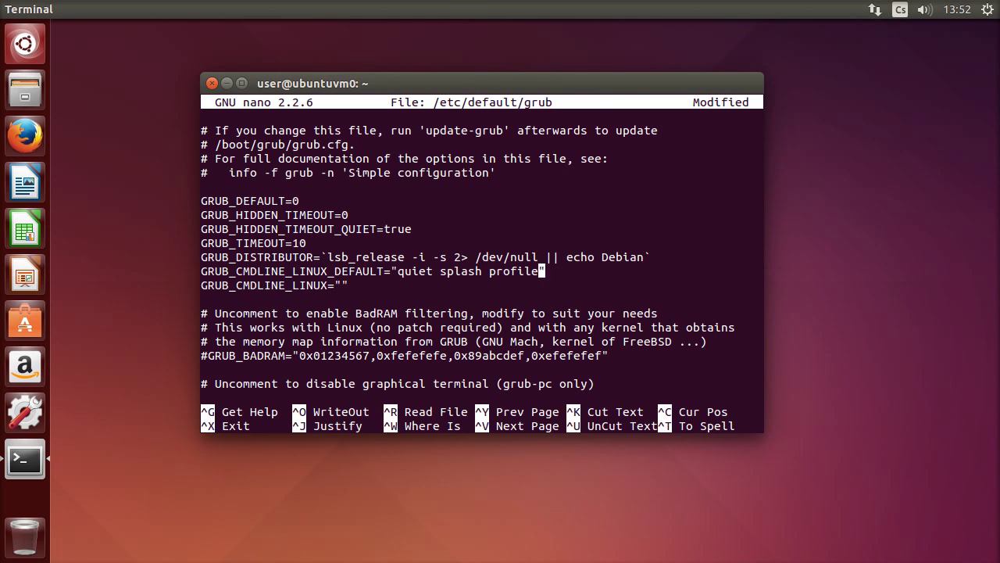
Step: Change GRUB_TIMEOUT from 10 to 3, save the file and exit nano
{"action": "key", "text": "BackSpace"}
{"action": "key", "text": "BackSpace"}
{"action": "type", "text": "3"}
{"action": "key", "text": "ctrl+o"}
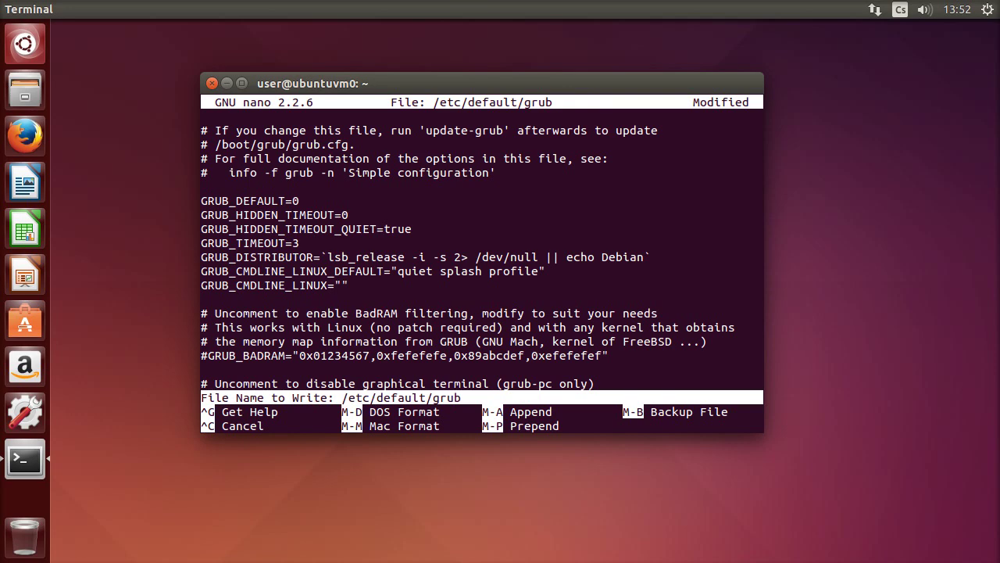
{"action": "key", "text": "Return"}
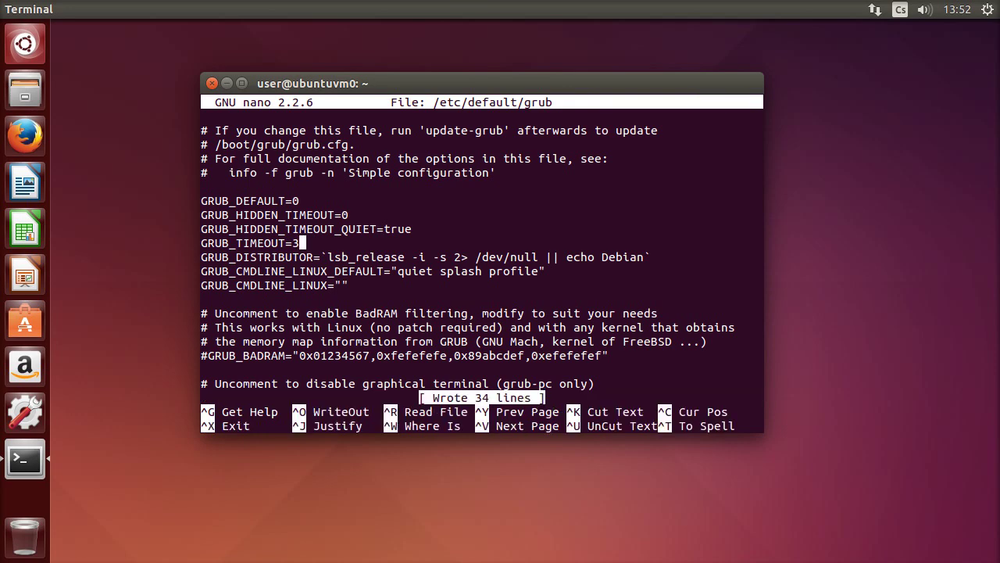
{"action": "key", "text": "ctrl+x"}
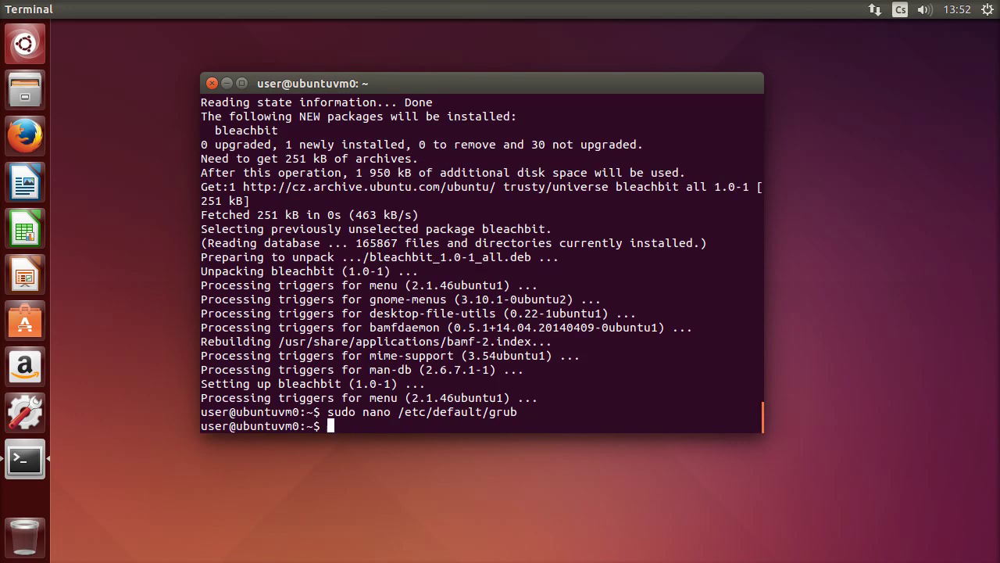
Step: Run sudo update-grub2 to rebuild the GRUB configuration, then sudo reboot
{"action": "type", "text": "sudo update-grub"}
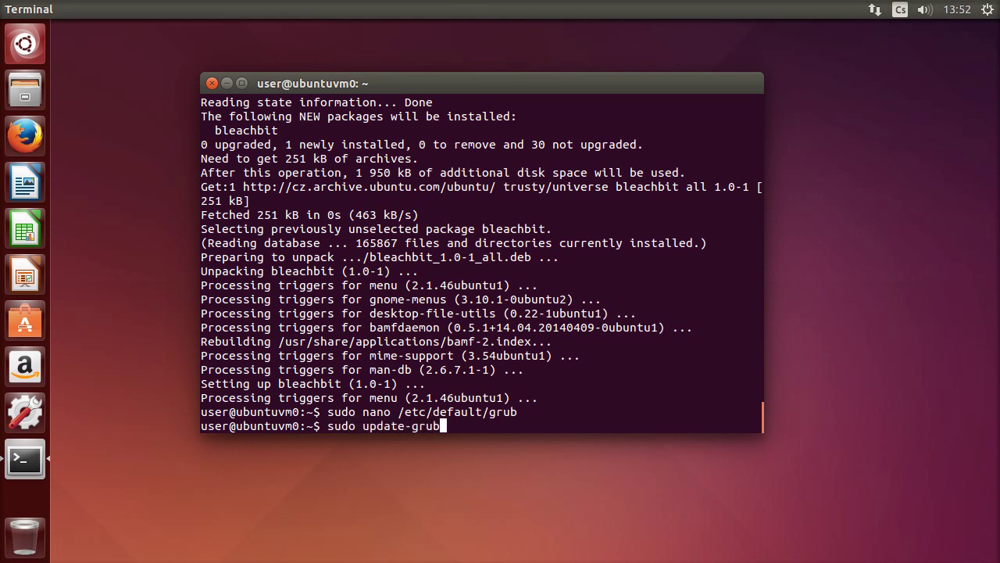
{"action": "type", "text": "2"}
{"action": "key", "text": "Return"}
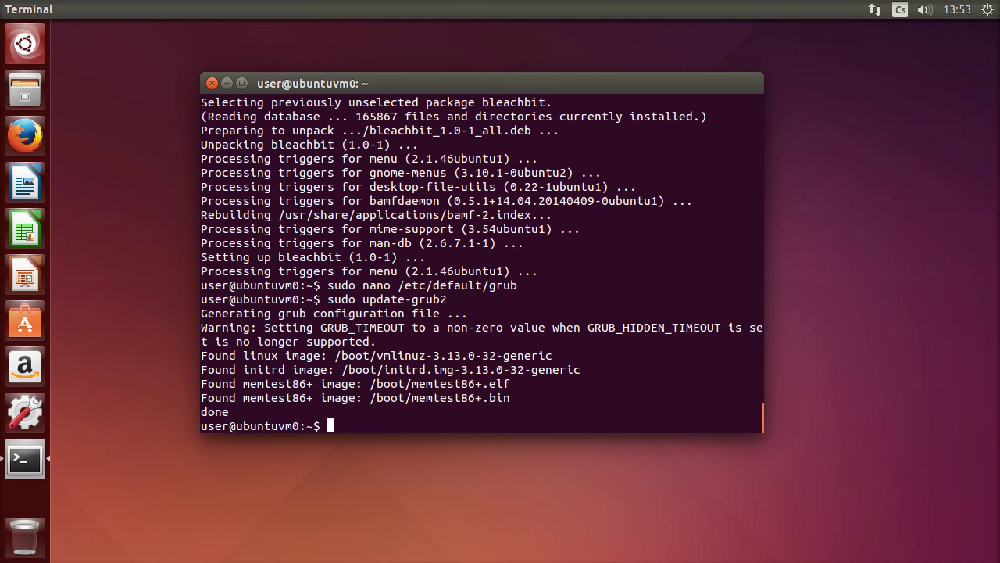
{"action": "type", "text": "sudo reboot"}
{"action": "key", "text": "Return"}
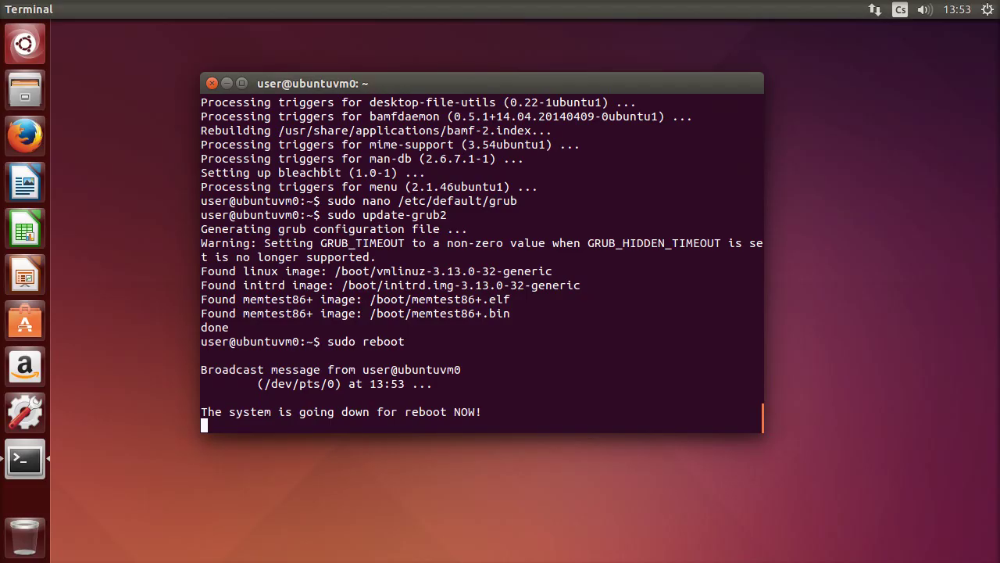